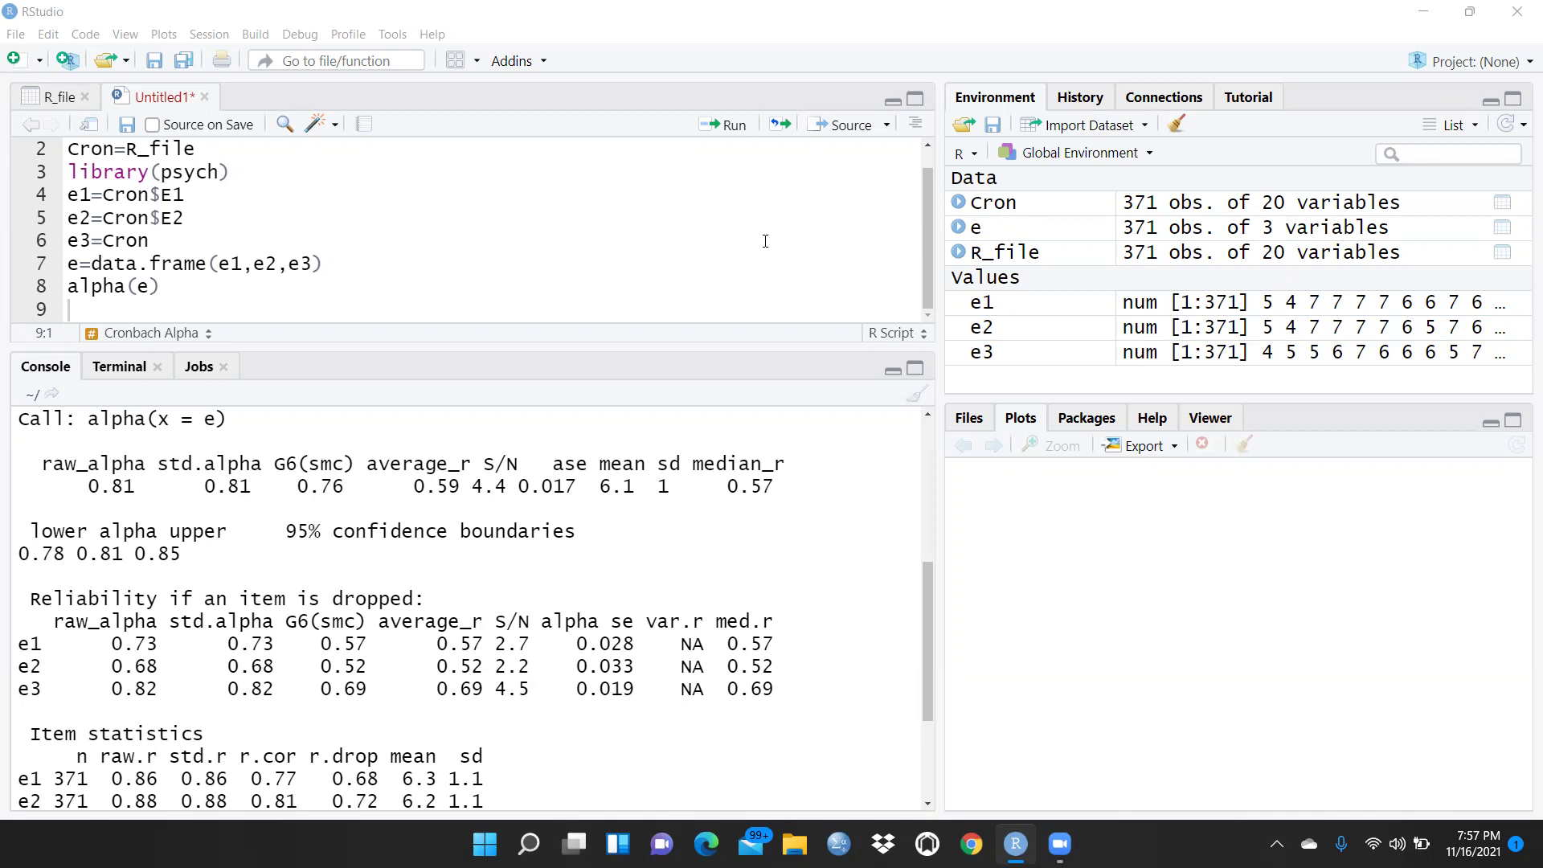
Step: Reset the workspace by clearing the console, all environment objects including hidden ones, and the open R_file data view
click(915, 399)
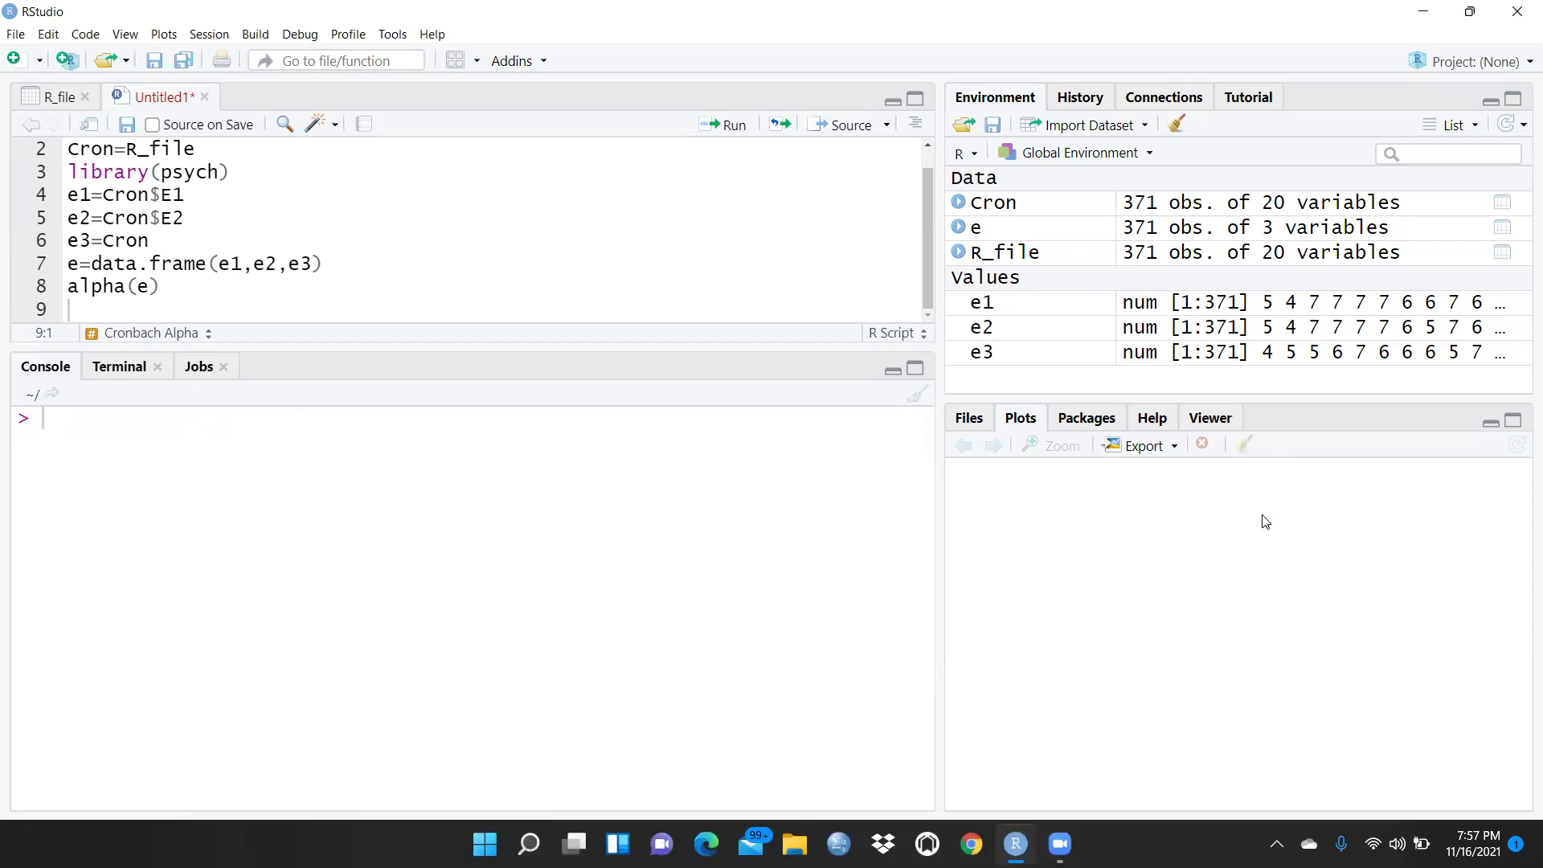
click(1176, 126)
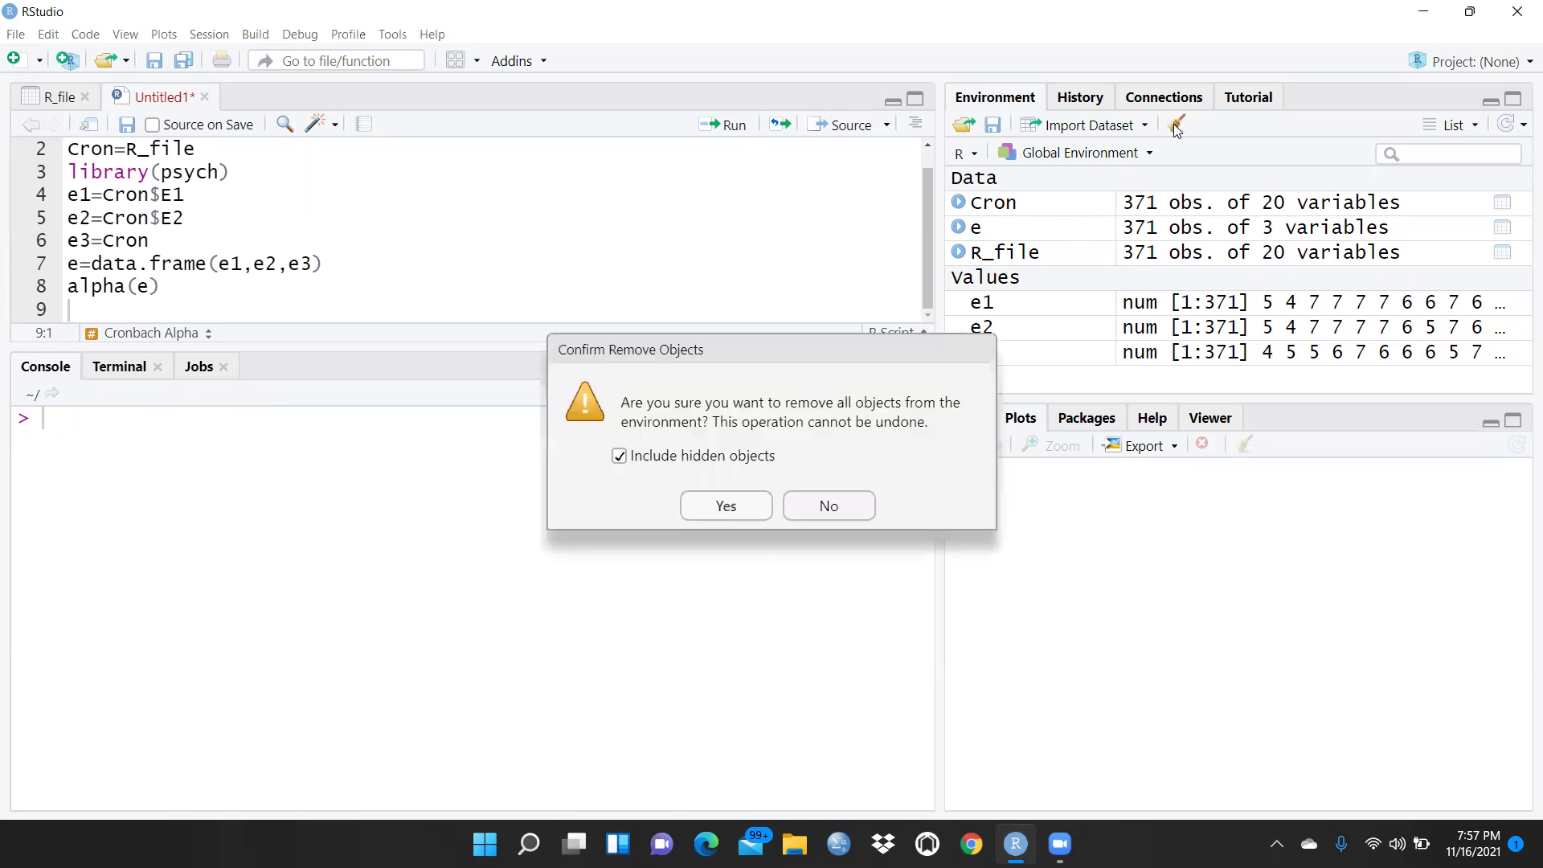
click(726, 506)
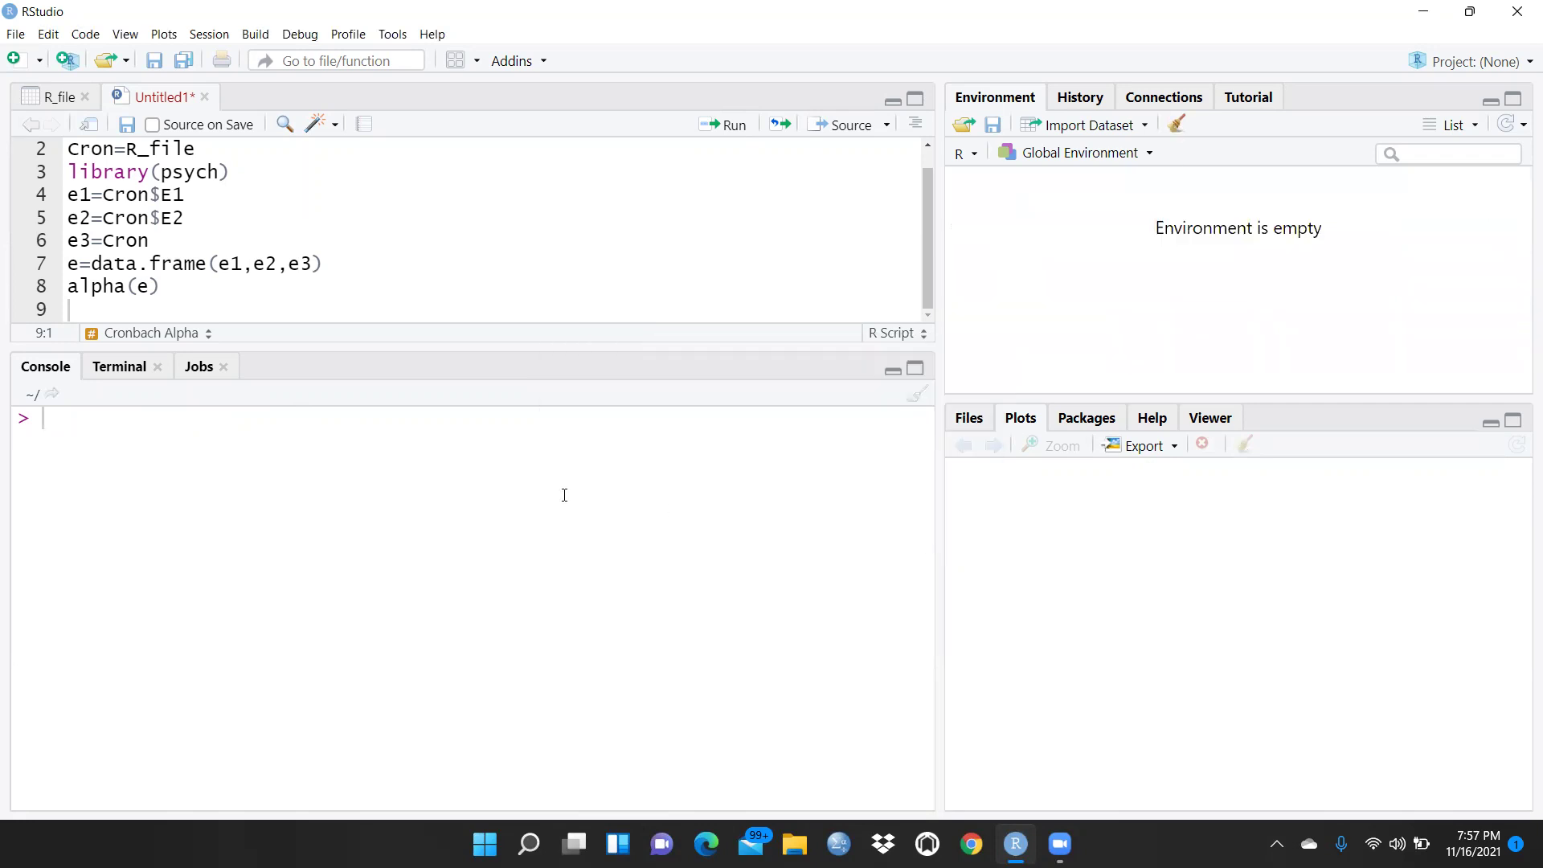
click(86, 97)
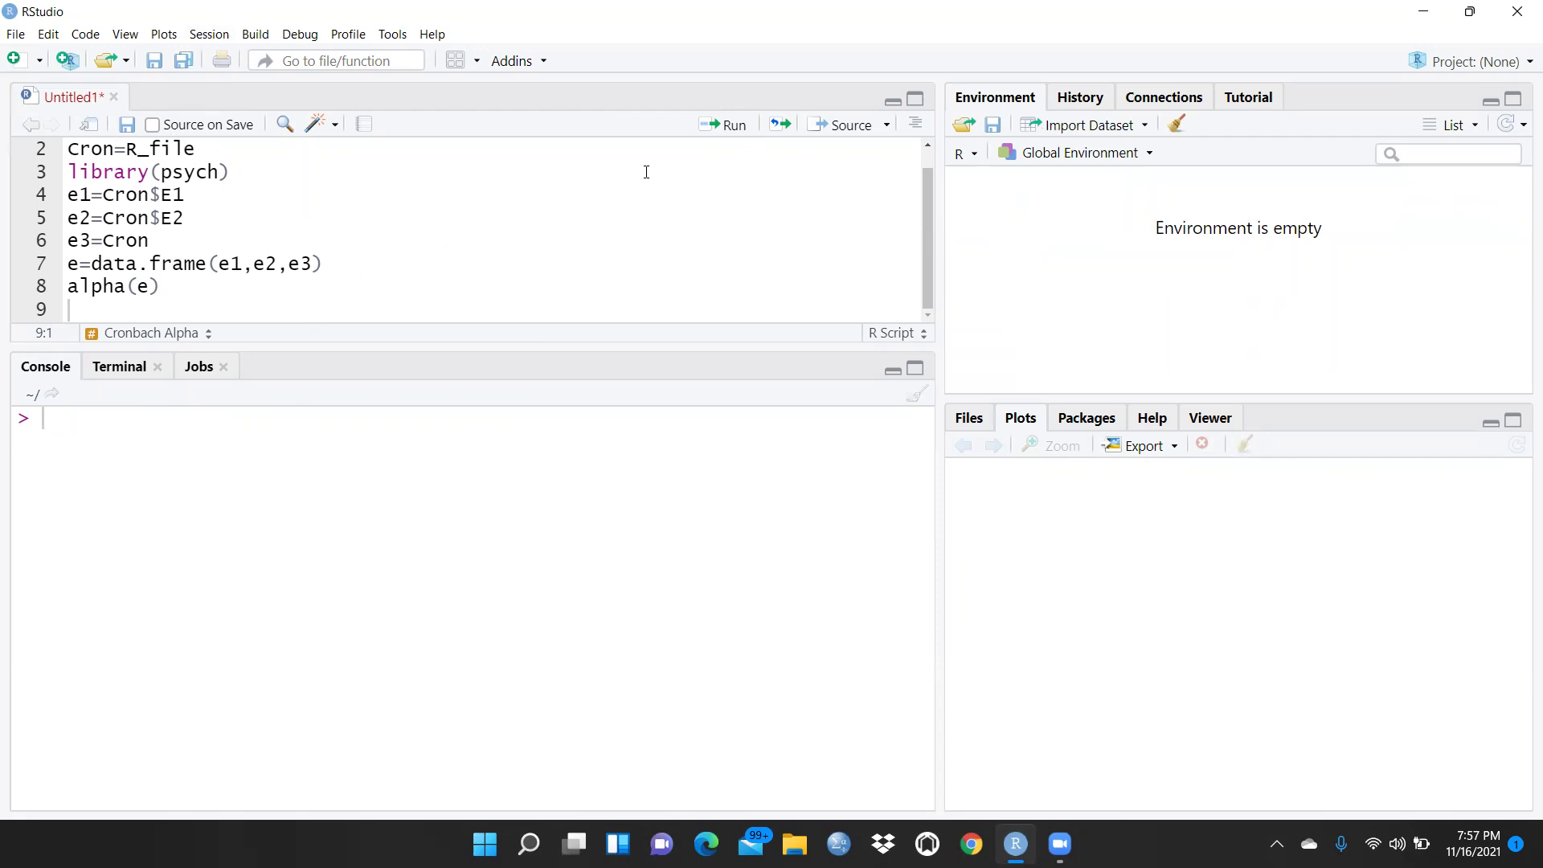
Step: Start an Excel dataset import and browse from the Desktop into the UU March 15-June 30, 2021 folder
click(1146, 127)
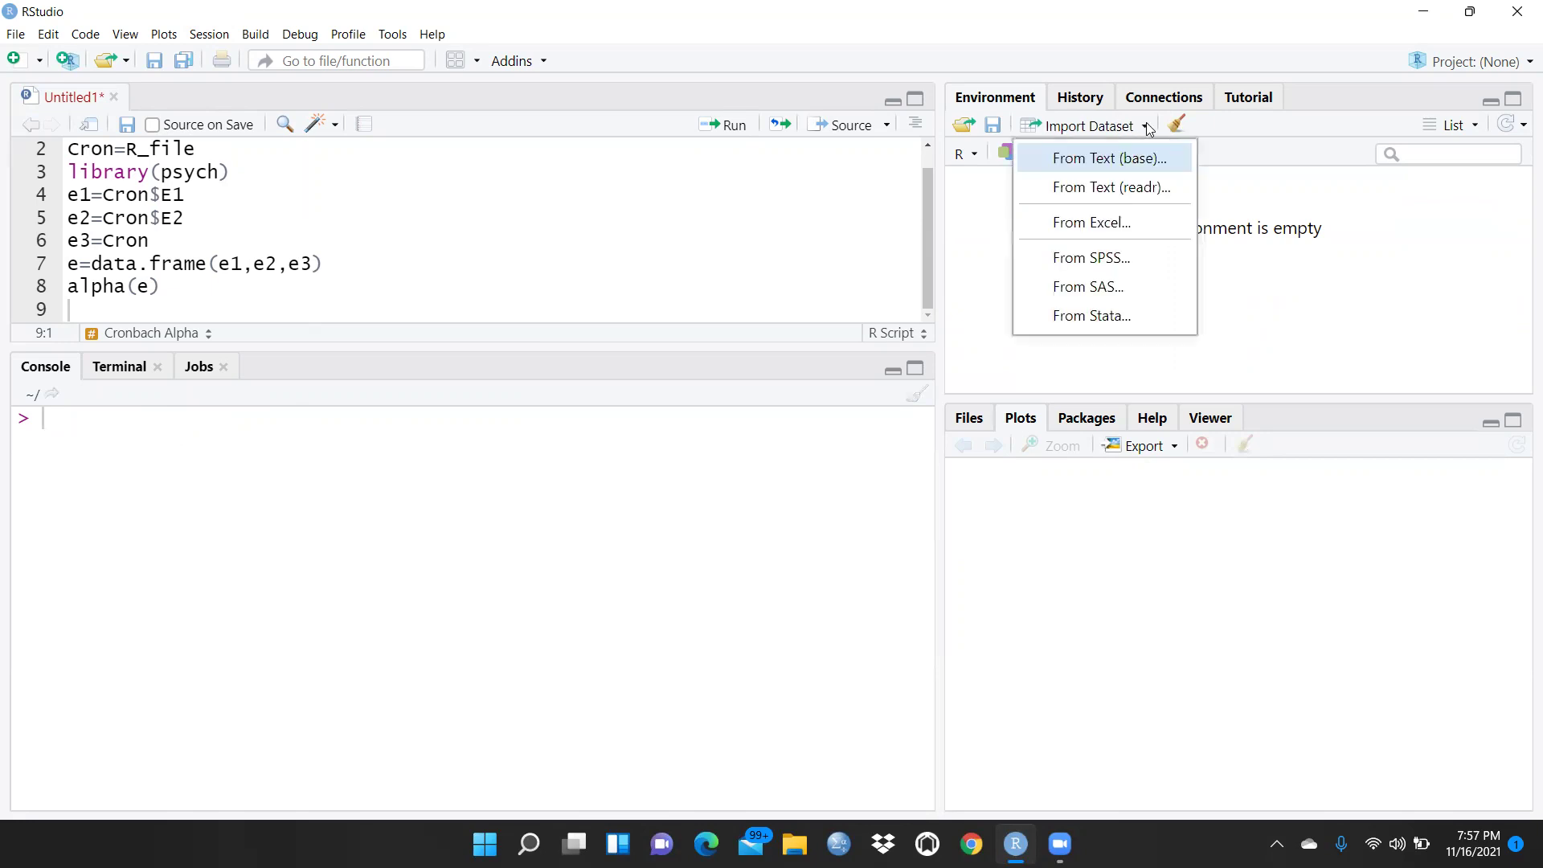
click(1091, 224)
click(1365, 203)
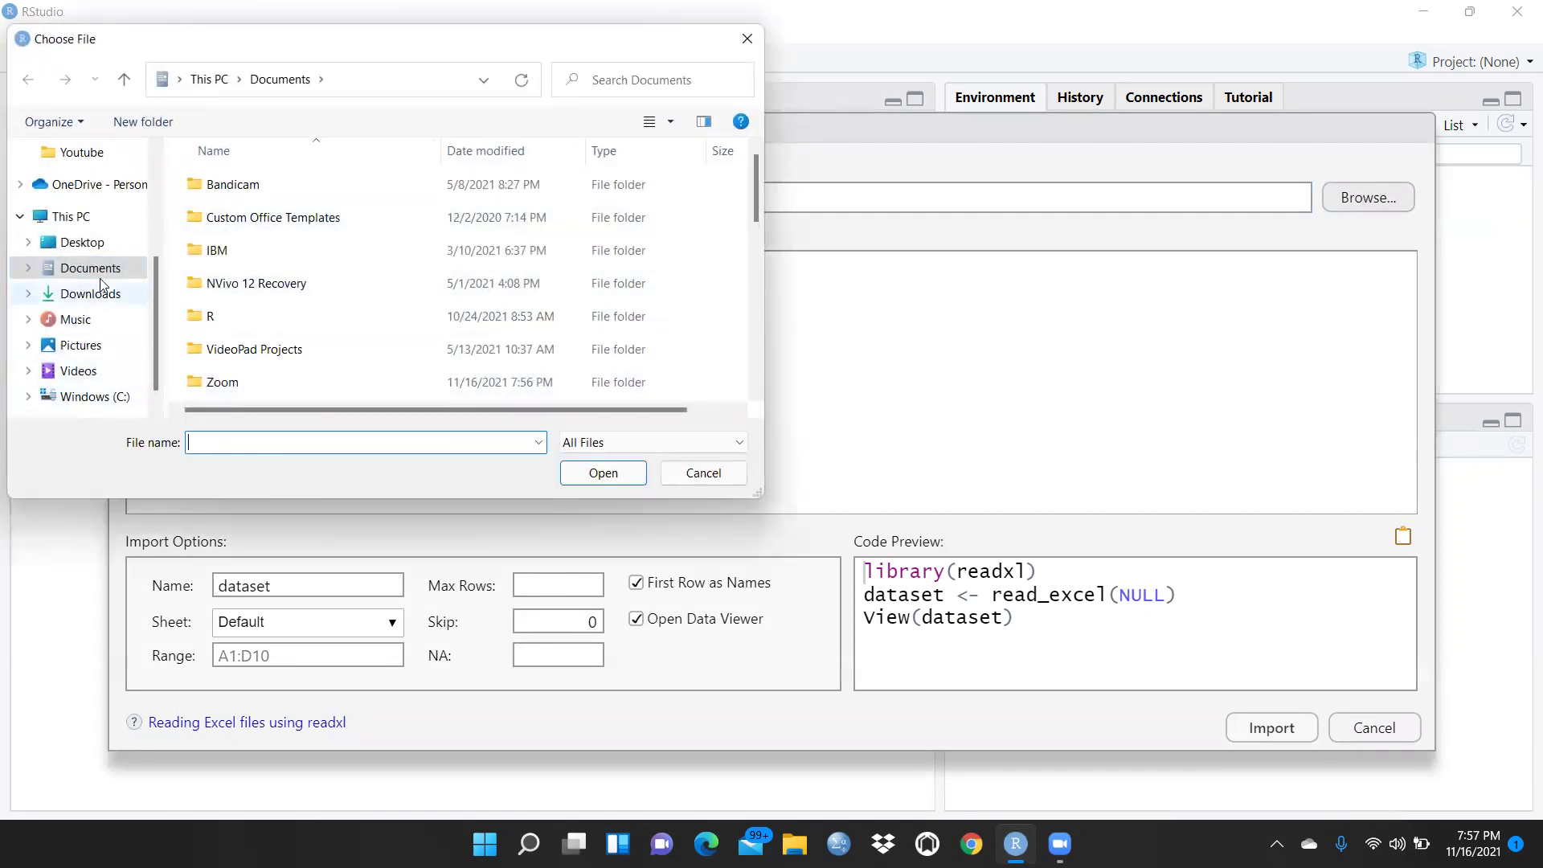
click(87, 244)
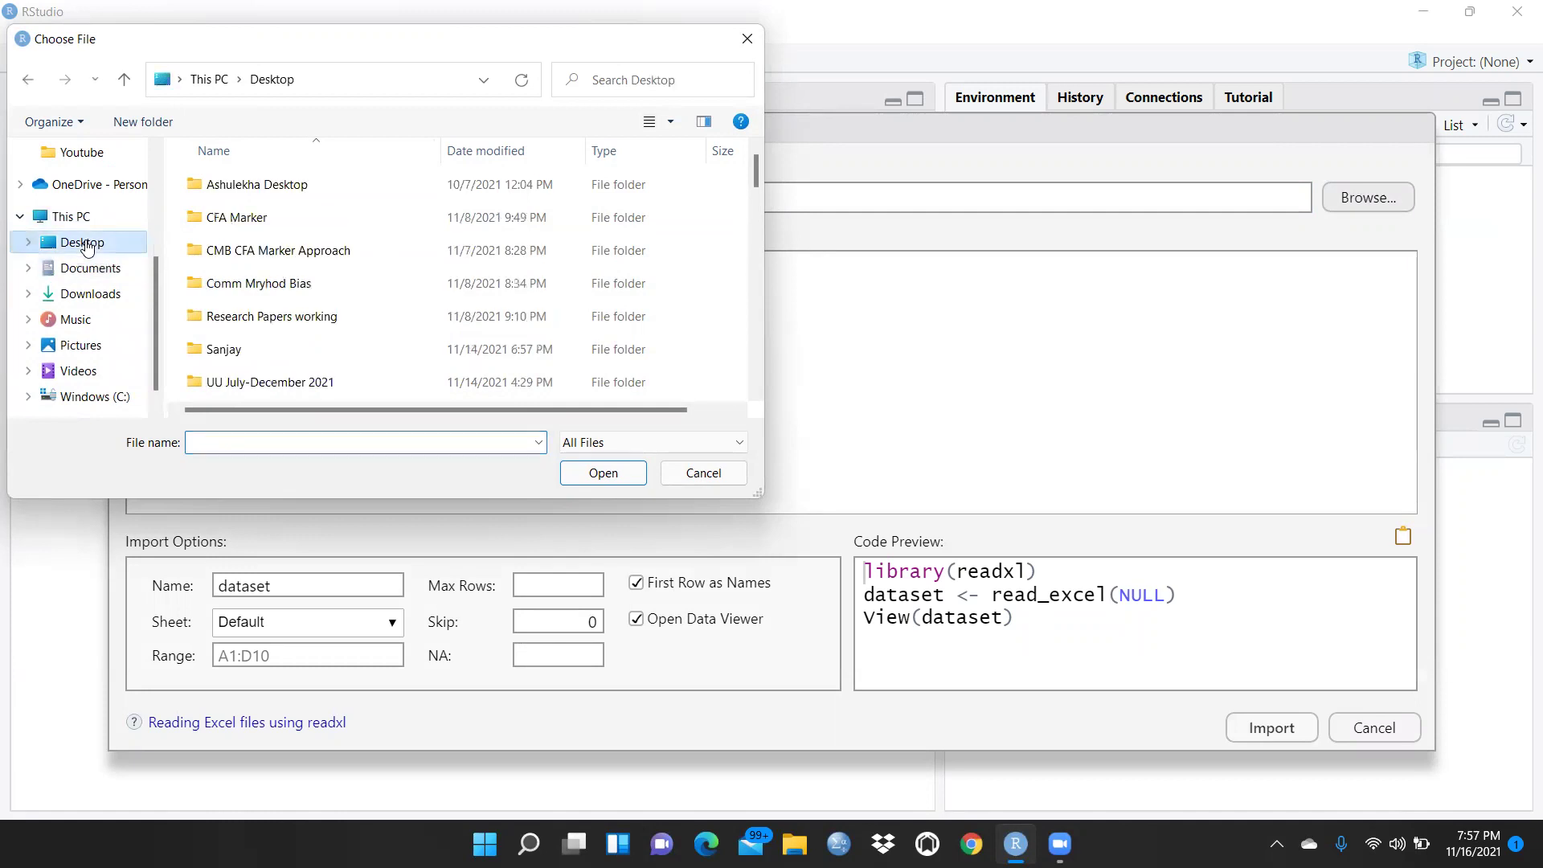
click(259, 188)
double_click(259, 185)
scroll(434, 273, down, 10)
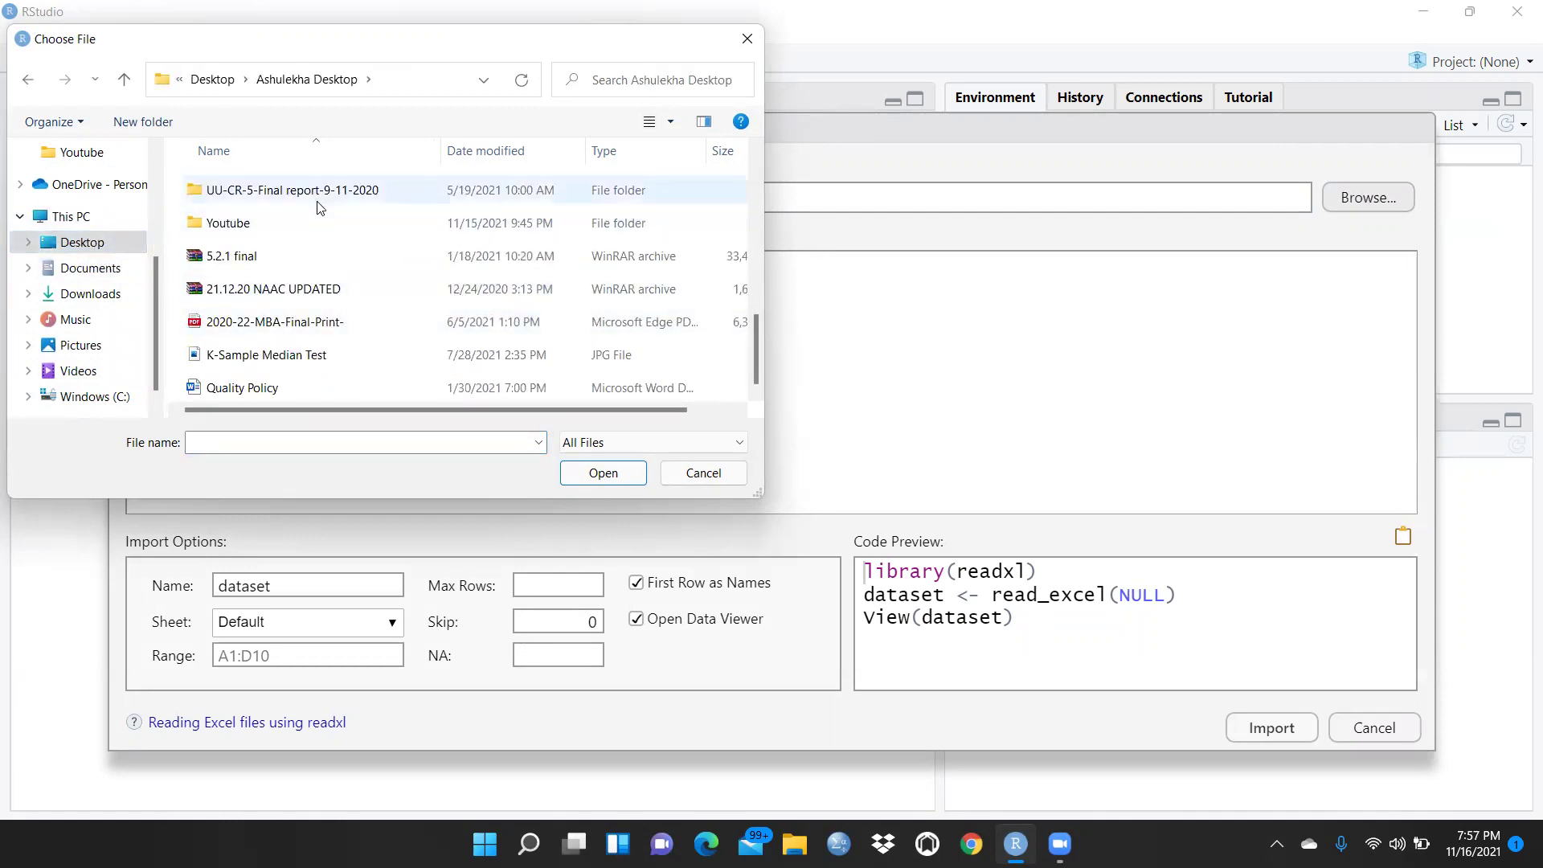
scroll(312, 189, up, 2)
double_click(310, 347)
Step: Choose the R file workbook in the R Studio/Cronbach Alpha folder and import it as R_file
scroll(320, 266, down, 2)
scroll(326, 322, down, 3)
double_click(248, 254)
double_click(239, 185)
click(239, 185)
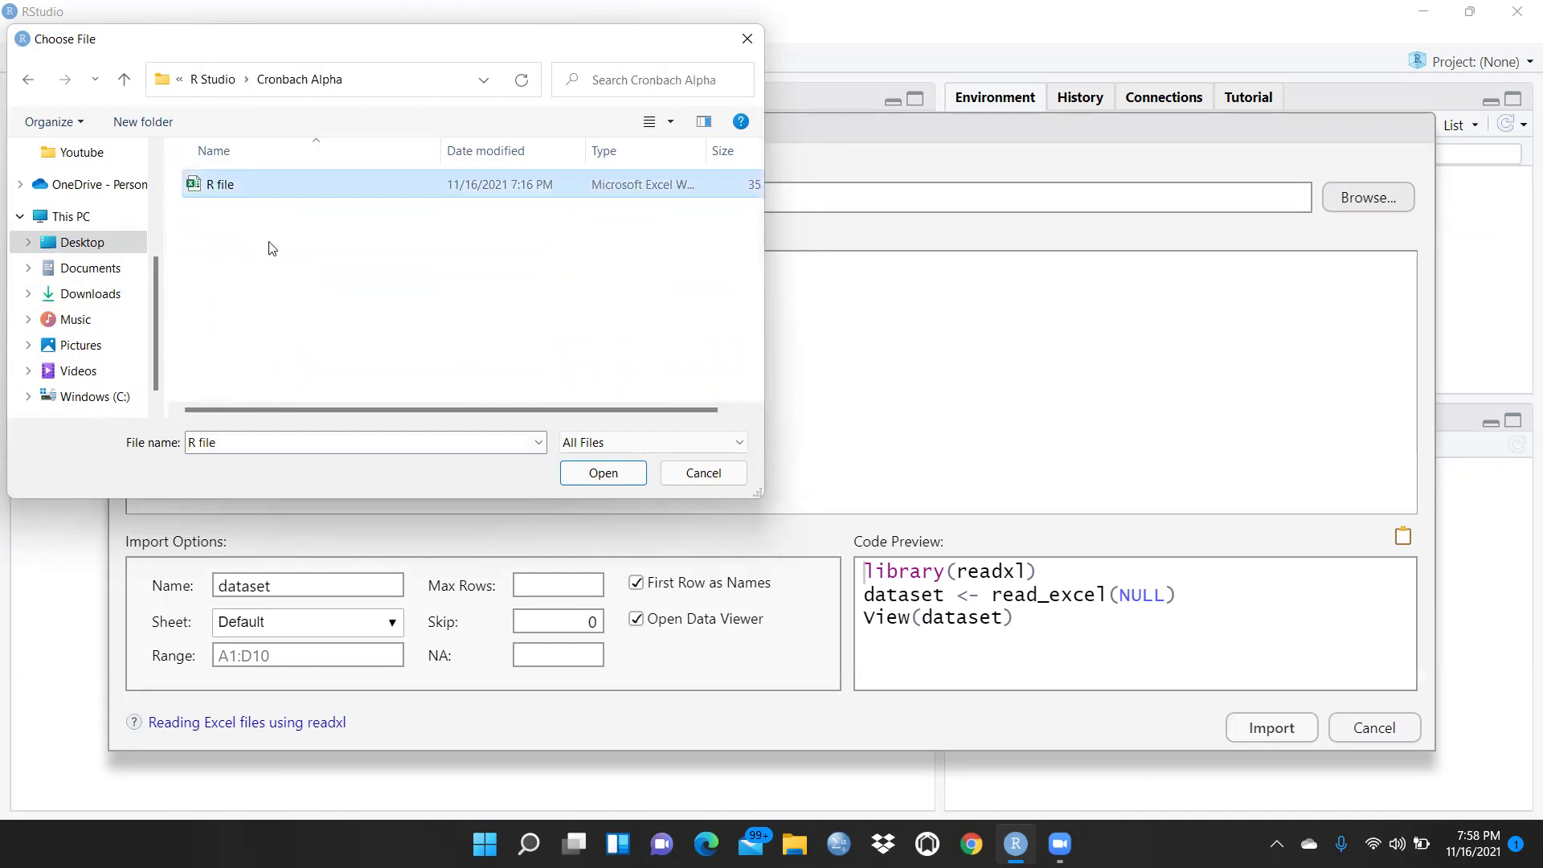
click(582, 476)
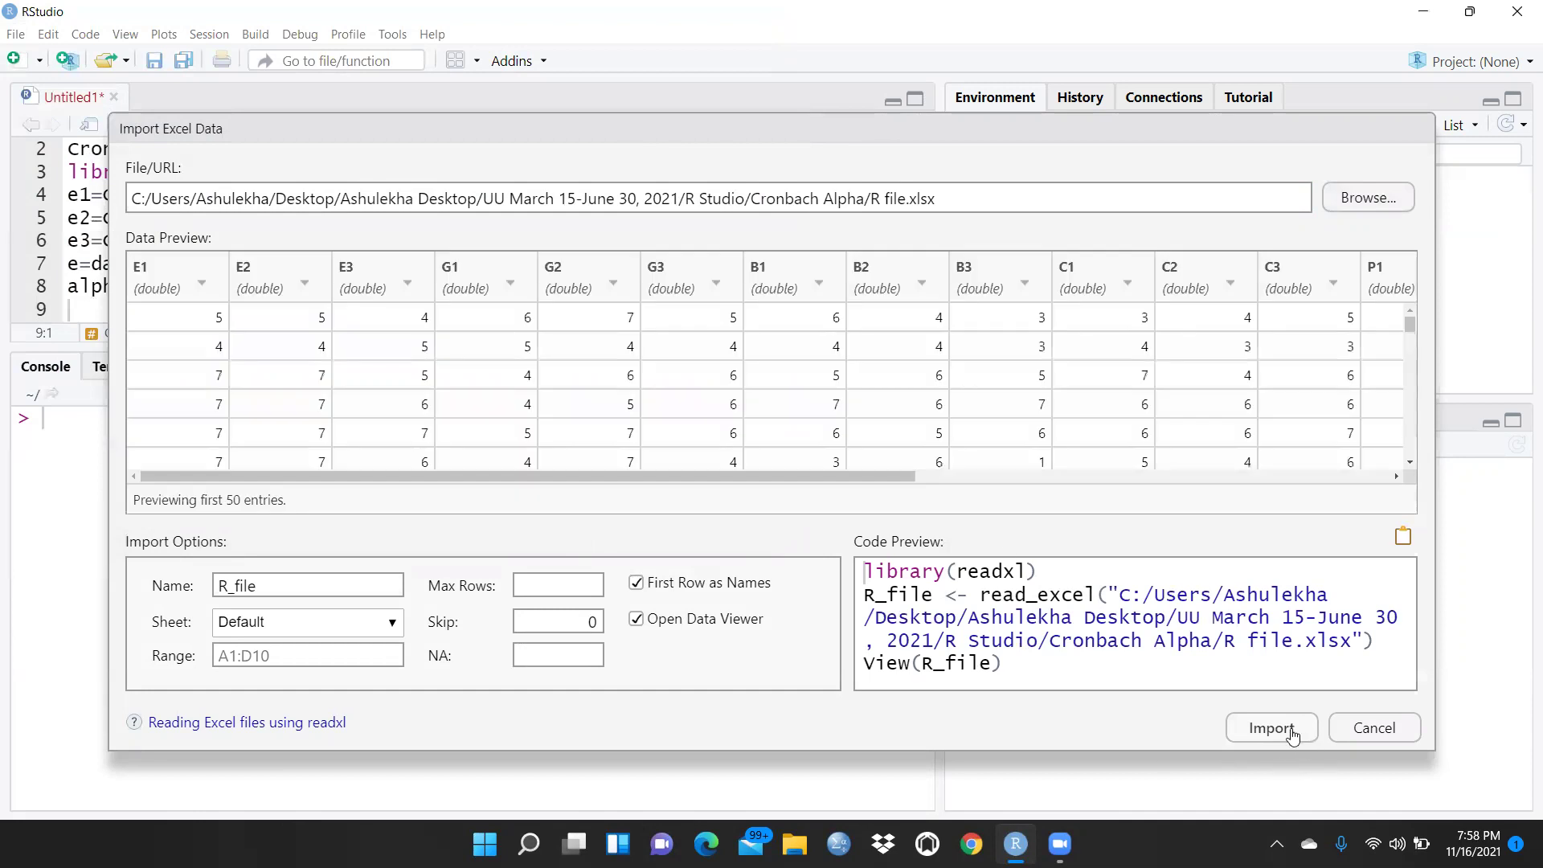
click(1272, 728)
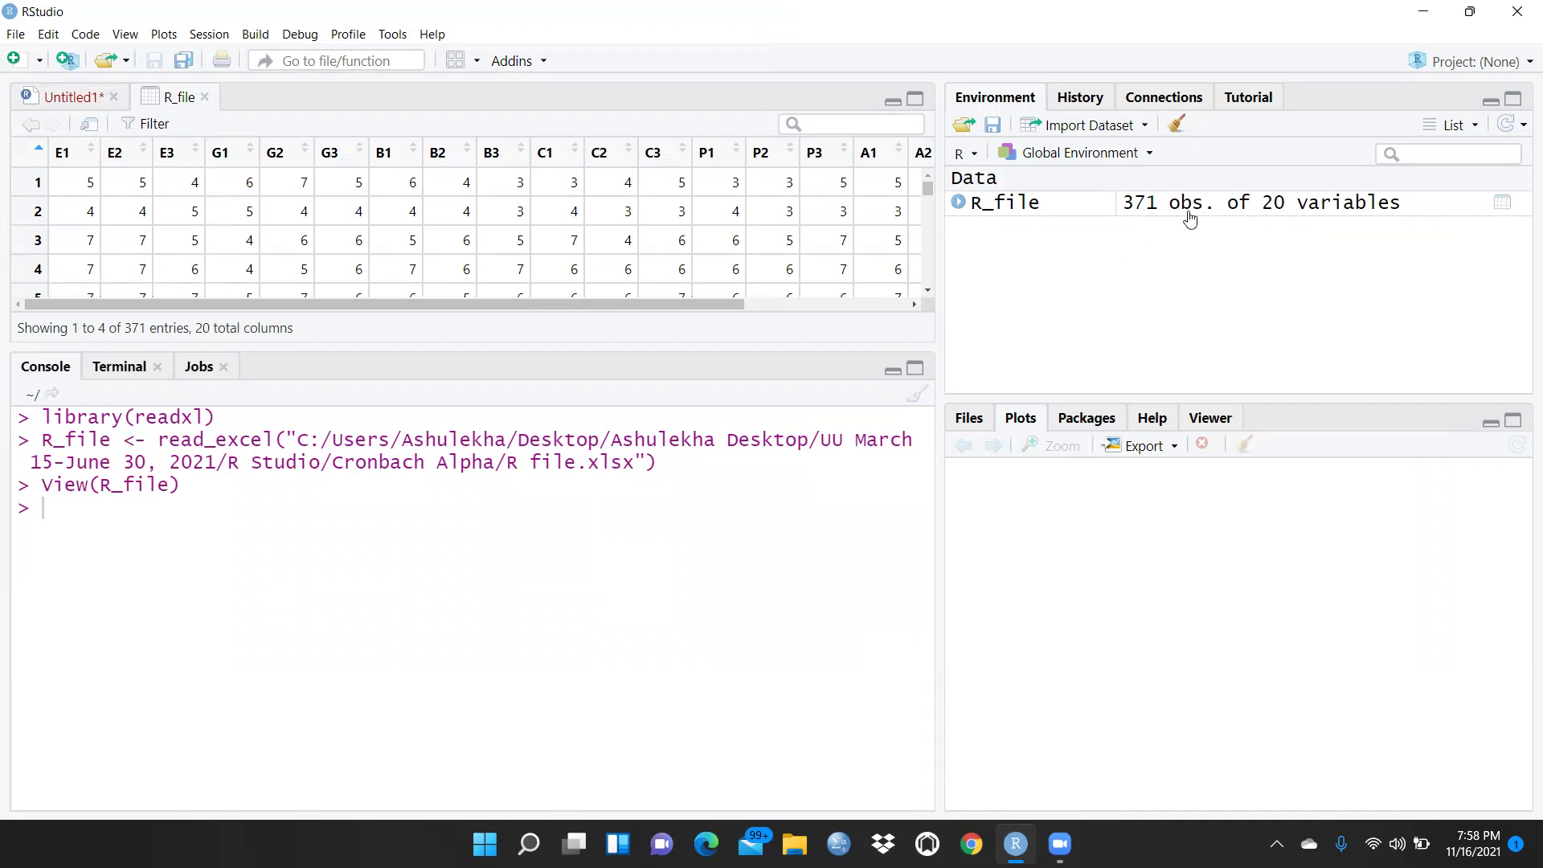
Step: Look over the columns of the imported R_file data and return to the start of the Cronbach Alpha script
drag(538, 303, 194, 310)
click(74, 98)
scroll(173, 148, up, 1)
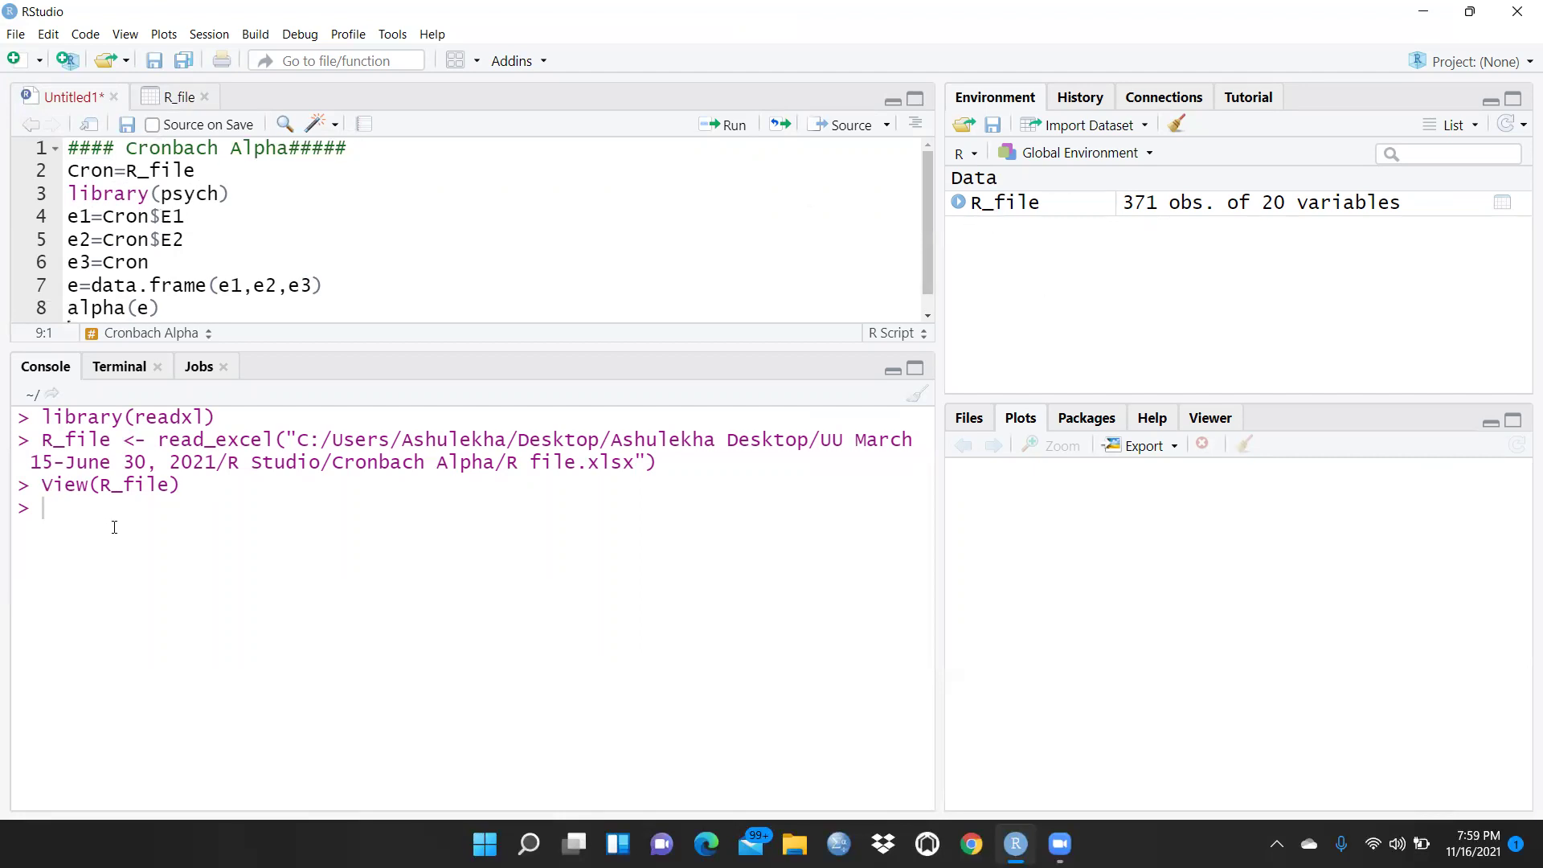
text(Cro)
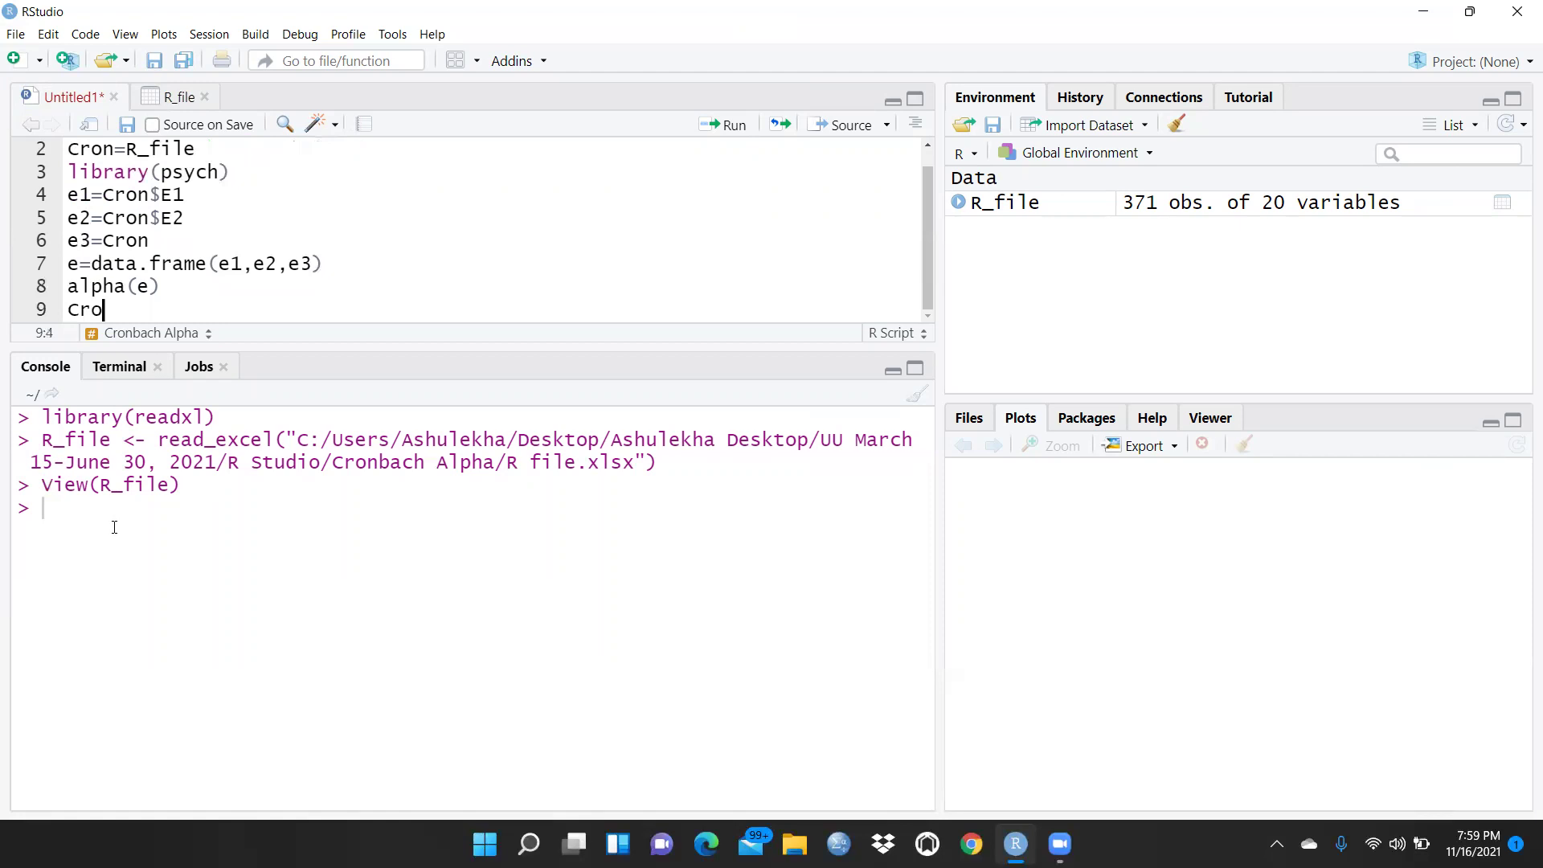
text(n=)
key(BackSpace)
key(BackSpace)
key(BackSpace)
key(BackSpace)
key(BackSpace)
Step: Assign R_file to a new object named cron in the console with cron=R_file
click(82, 507)
text(cron)
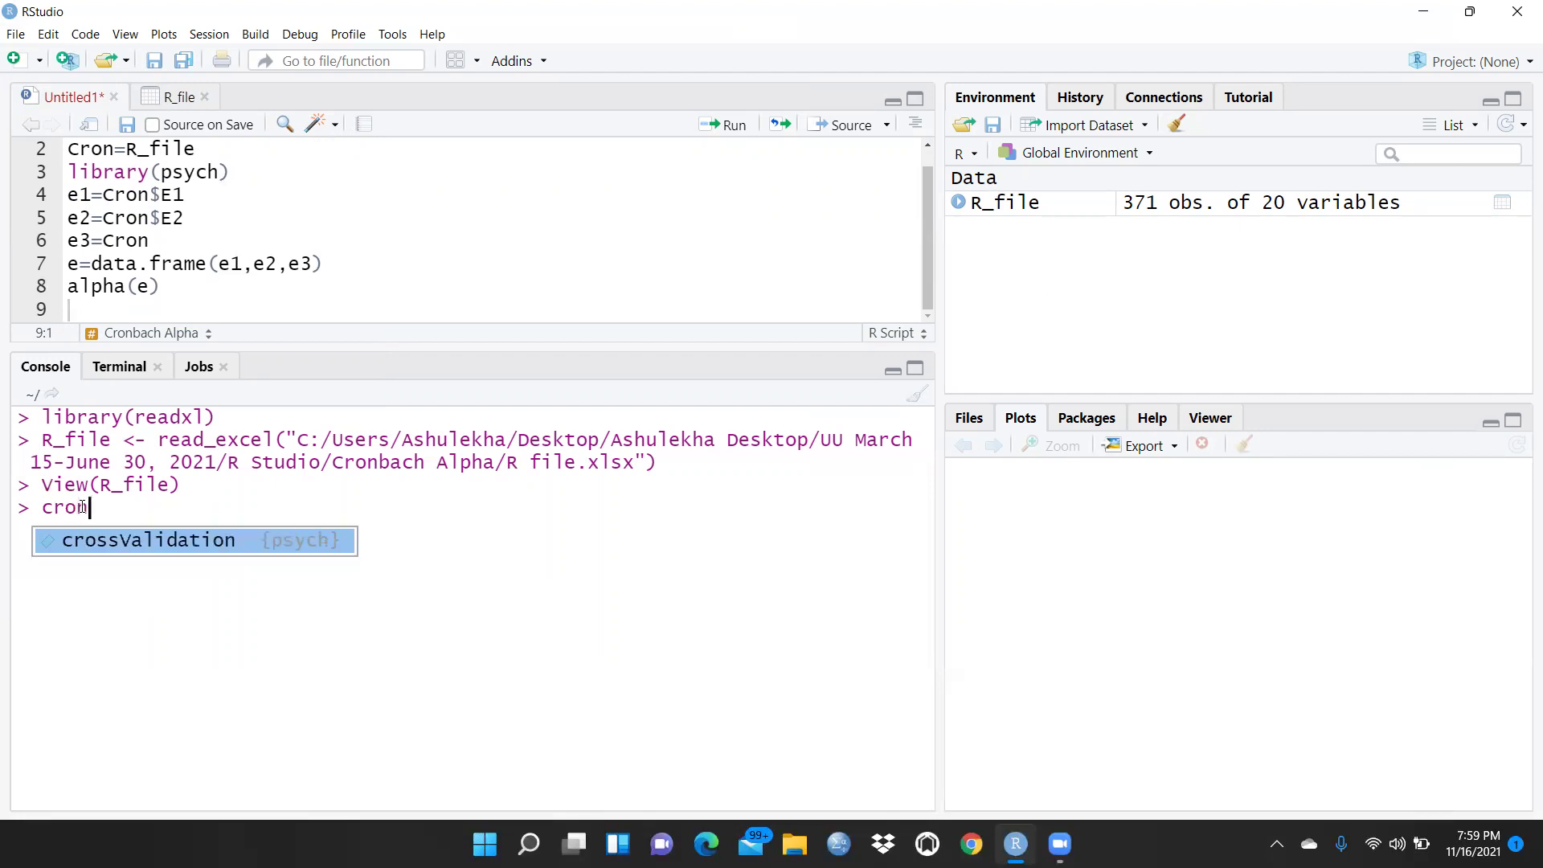
text(=)
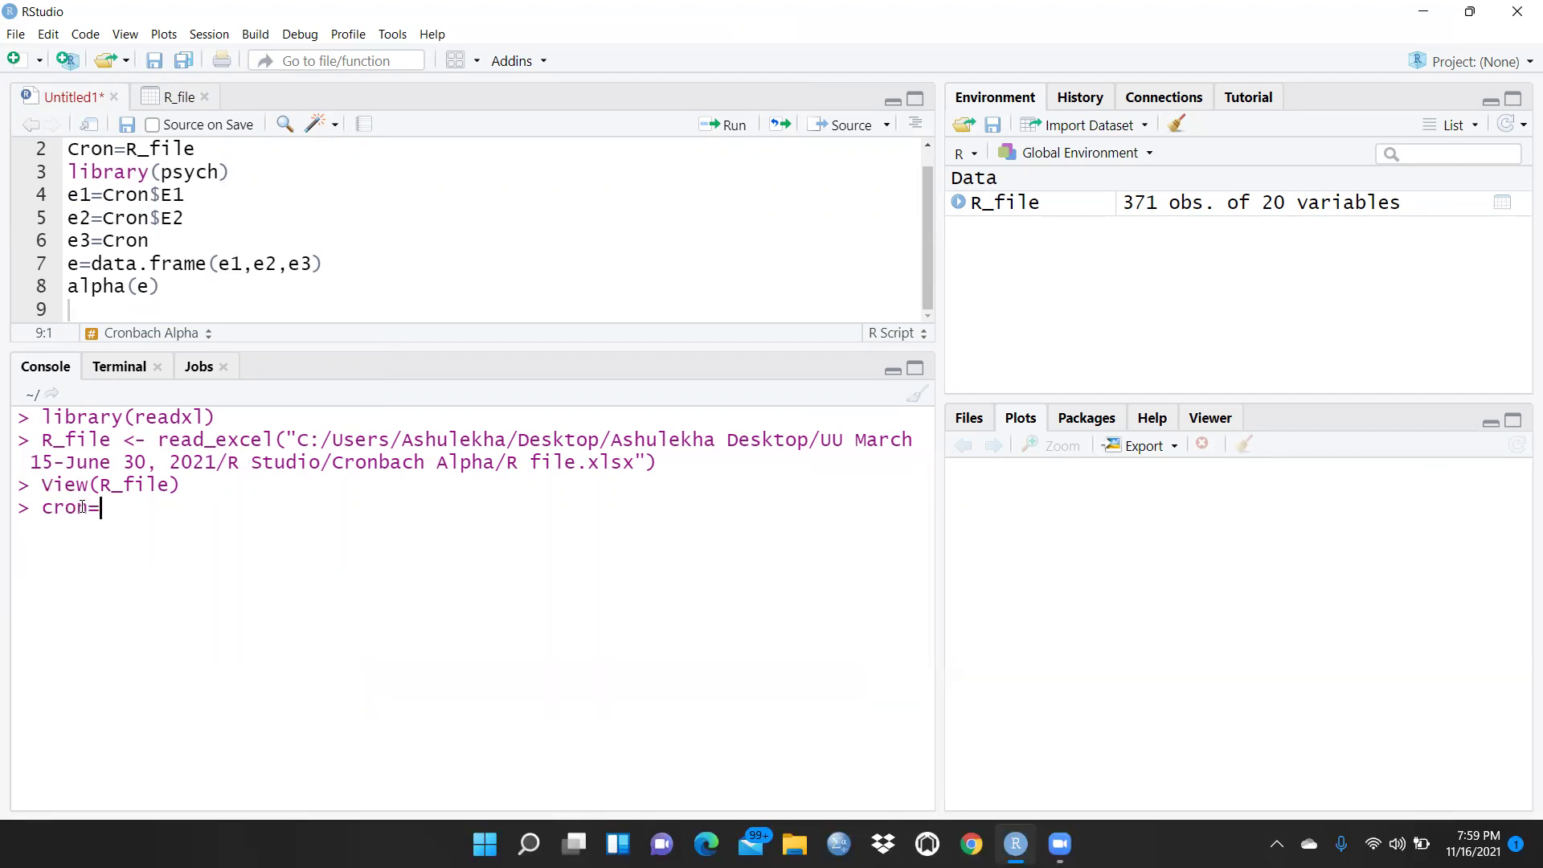
text(R_fi)
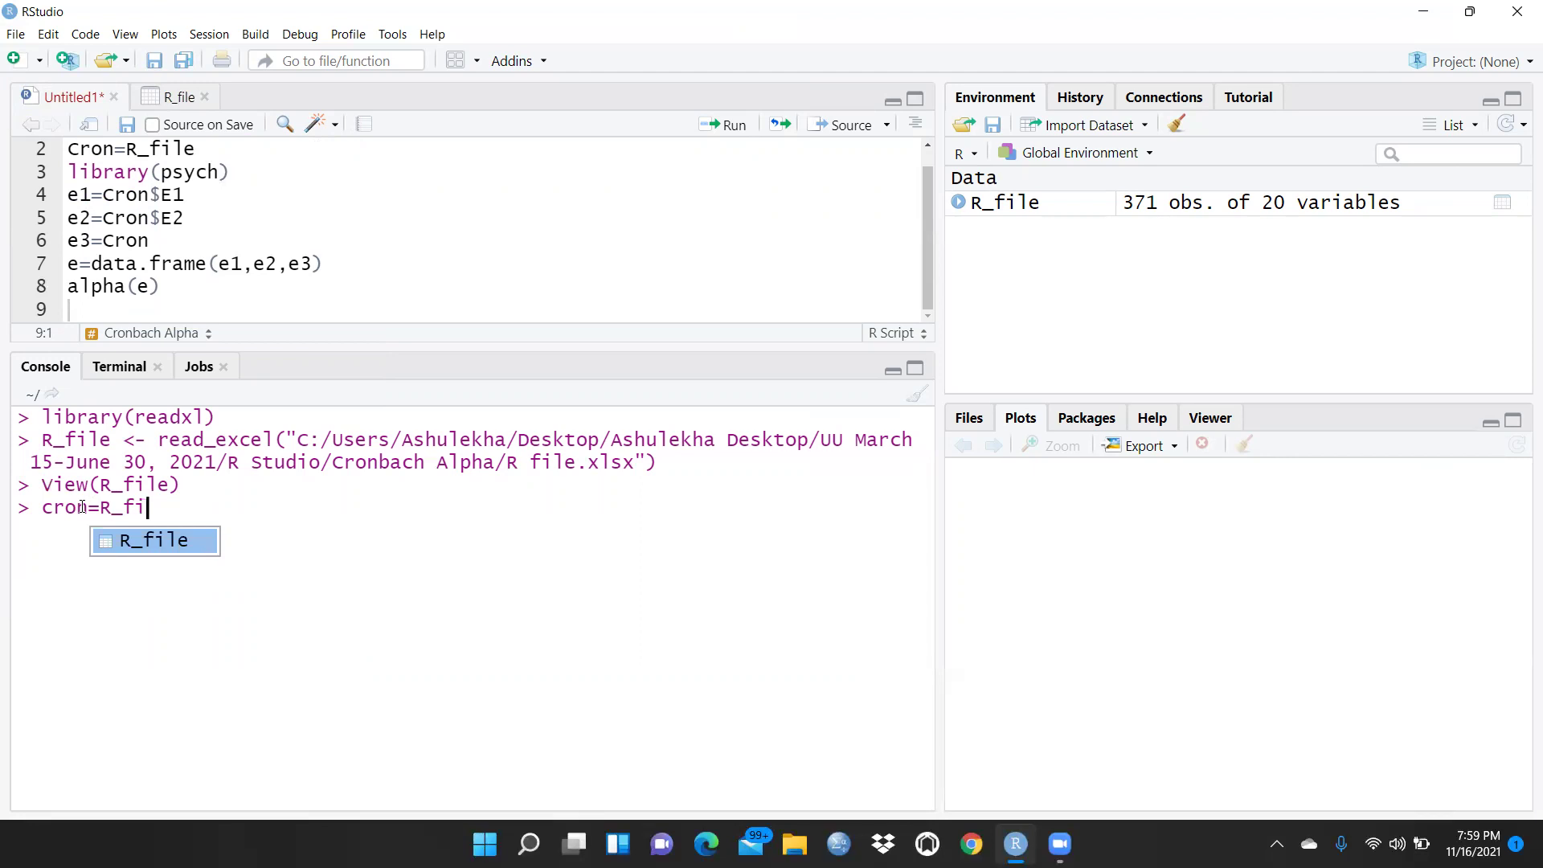
click(177, 542)
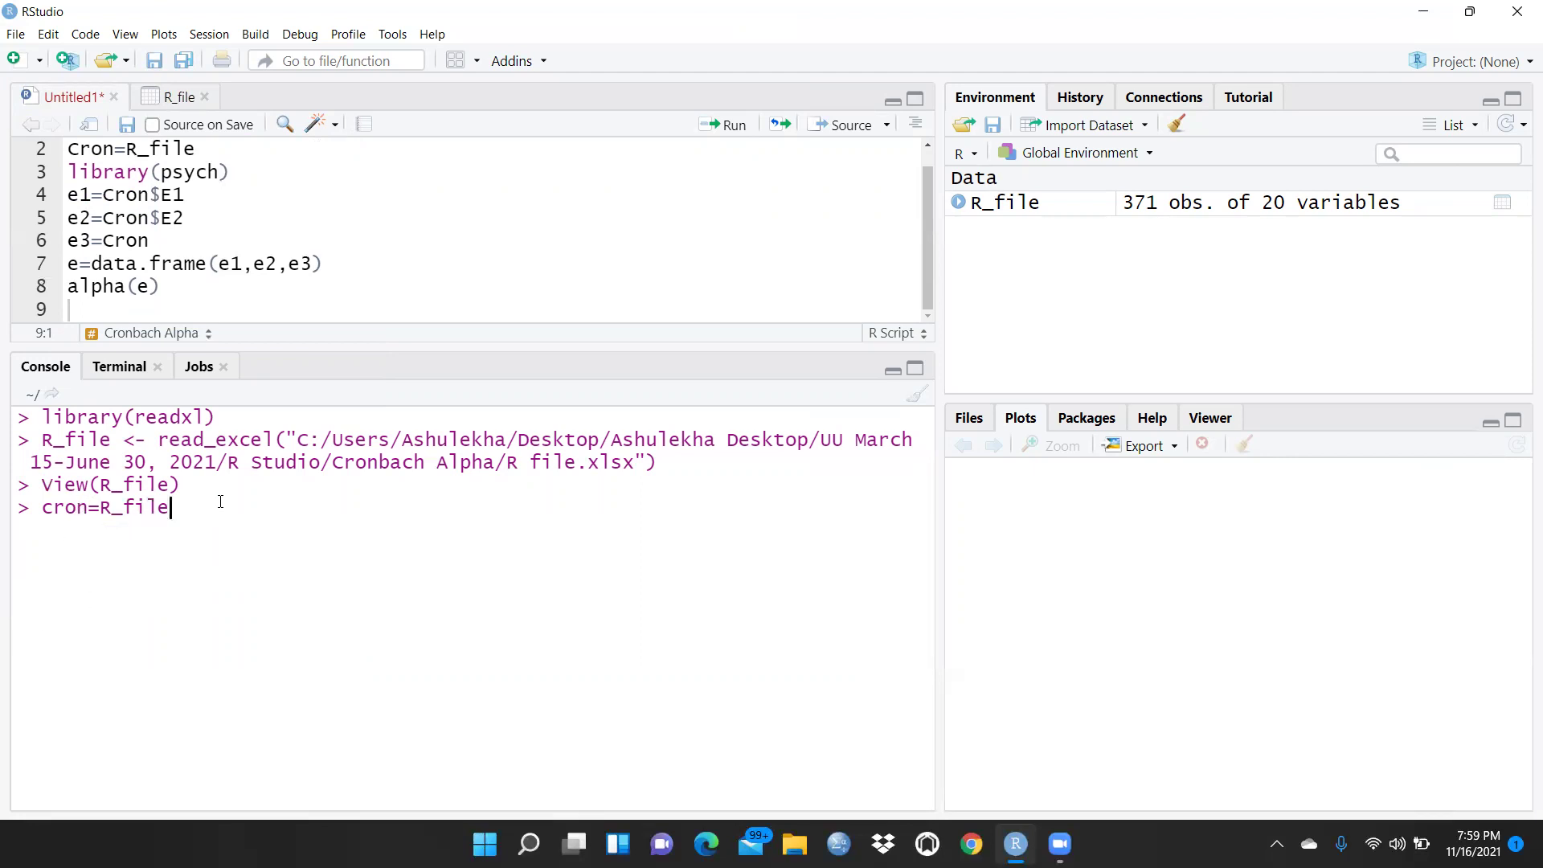
key(Return)
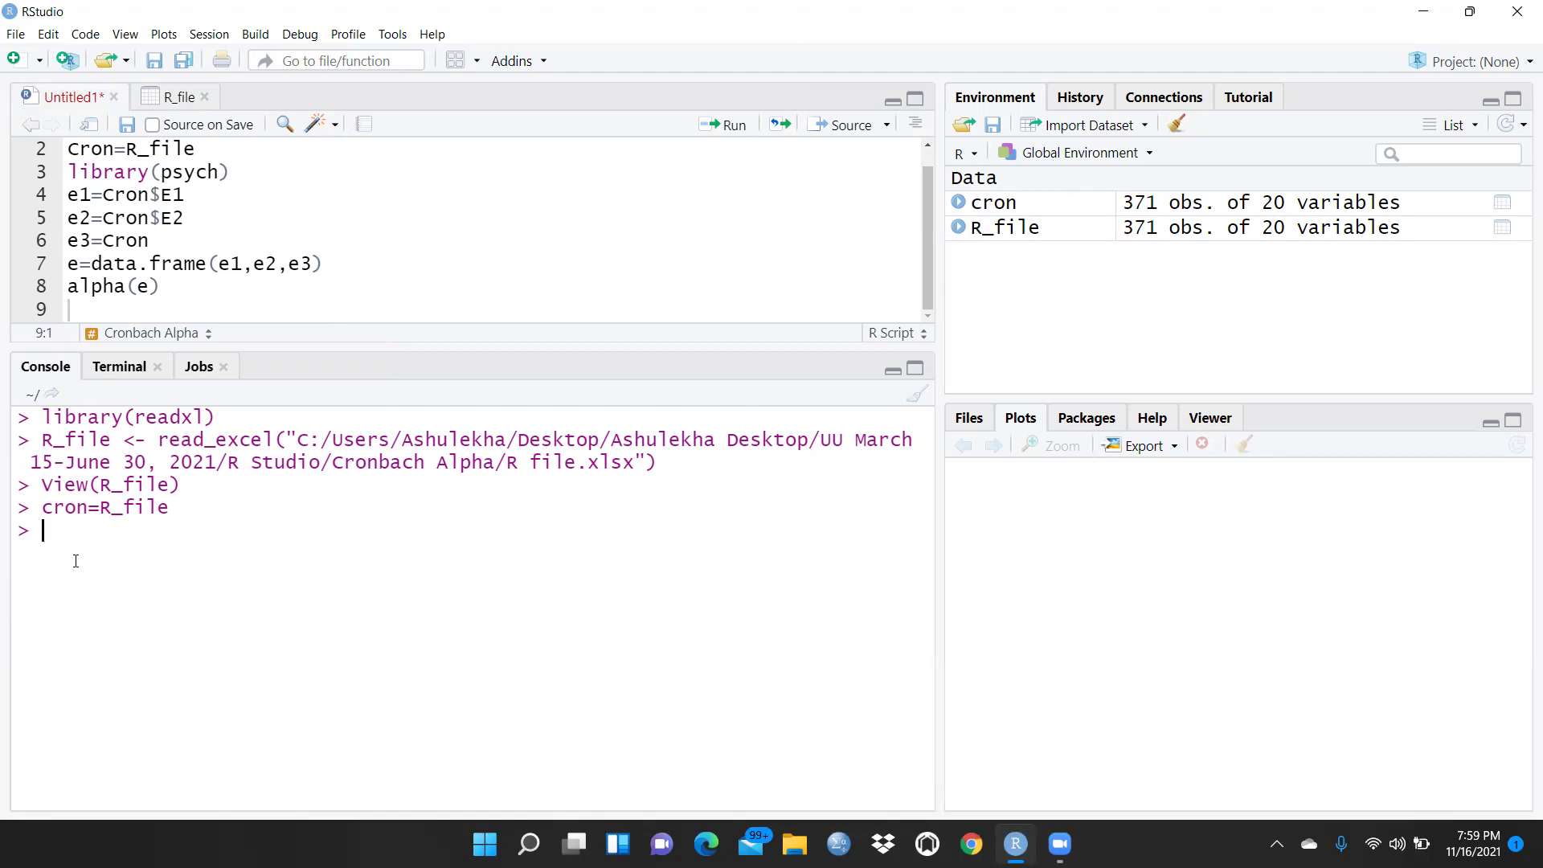
Step: Store the E1, E2 and E3 columns of cron as e1, e2 and e3 through console assignments
text(e1=cron$)
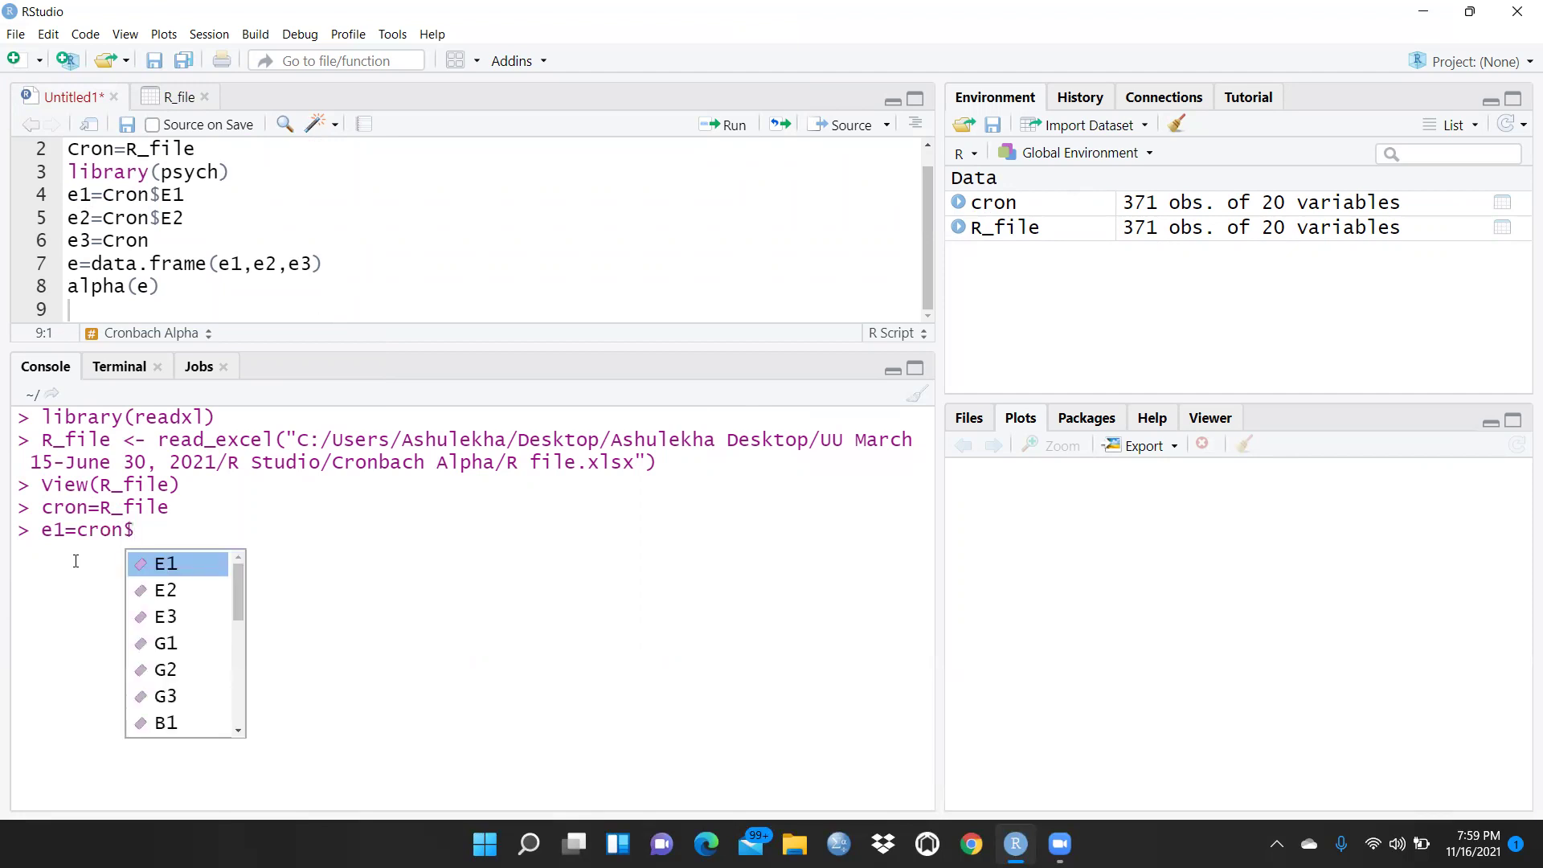
click(151, 565)
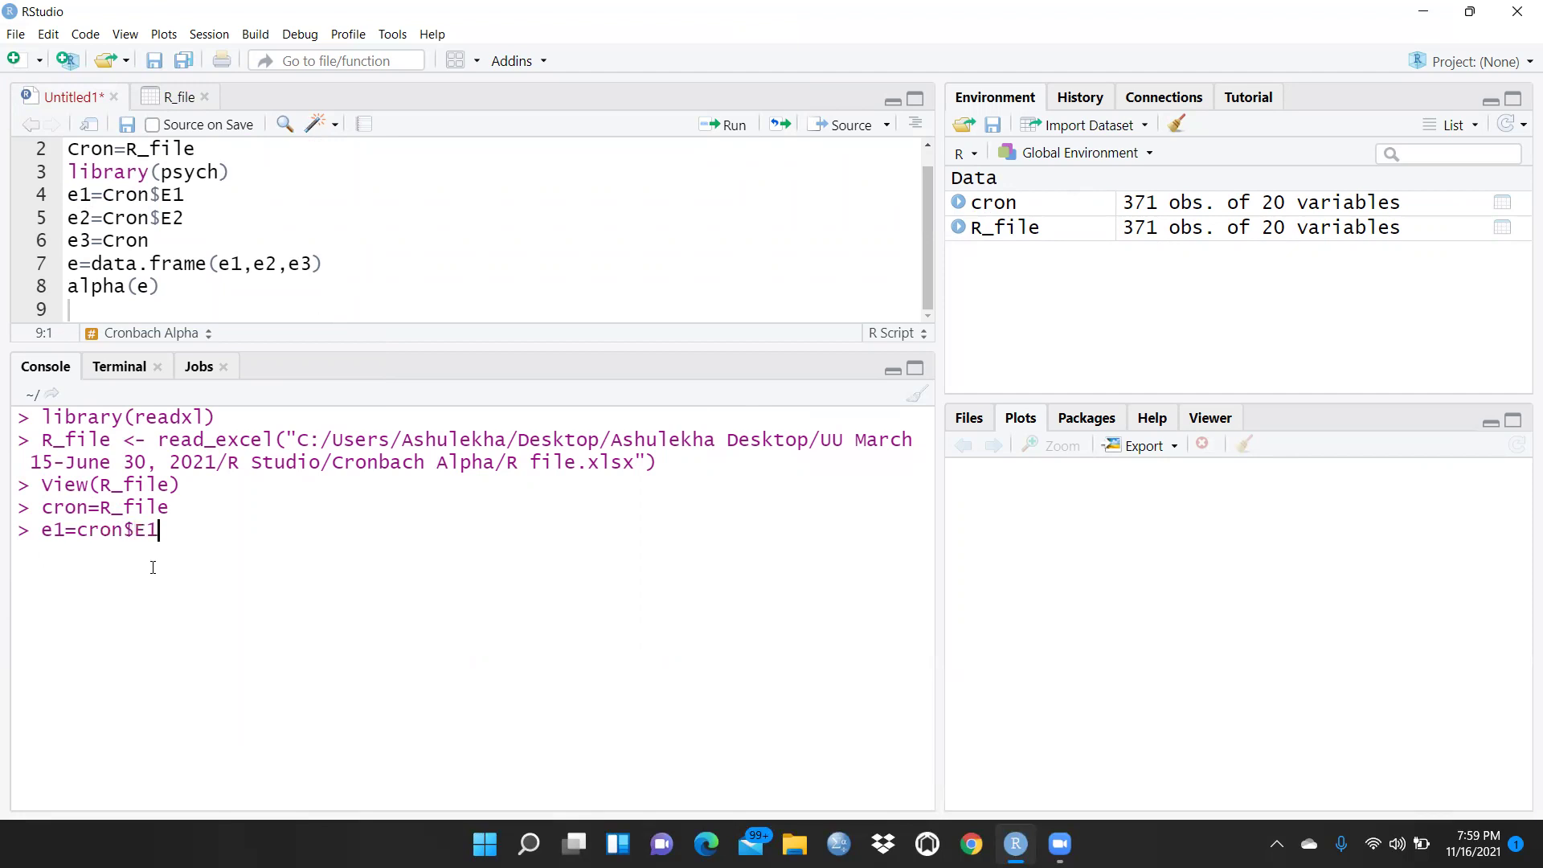
key(Return)
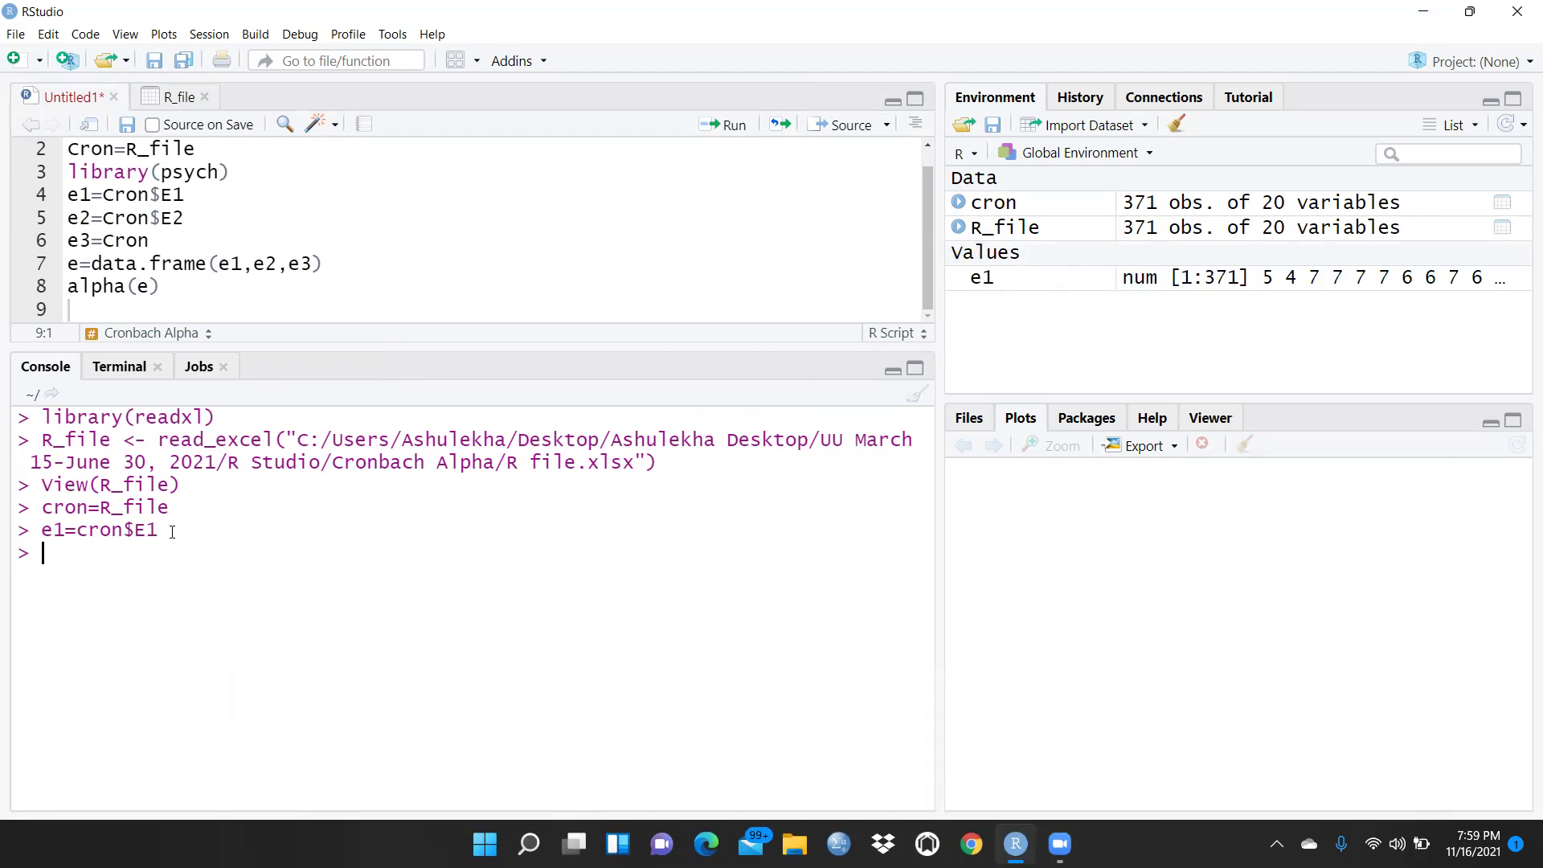
text(e2=cron$)
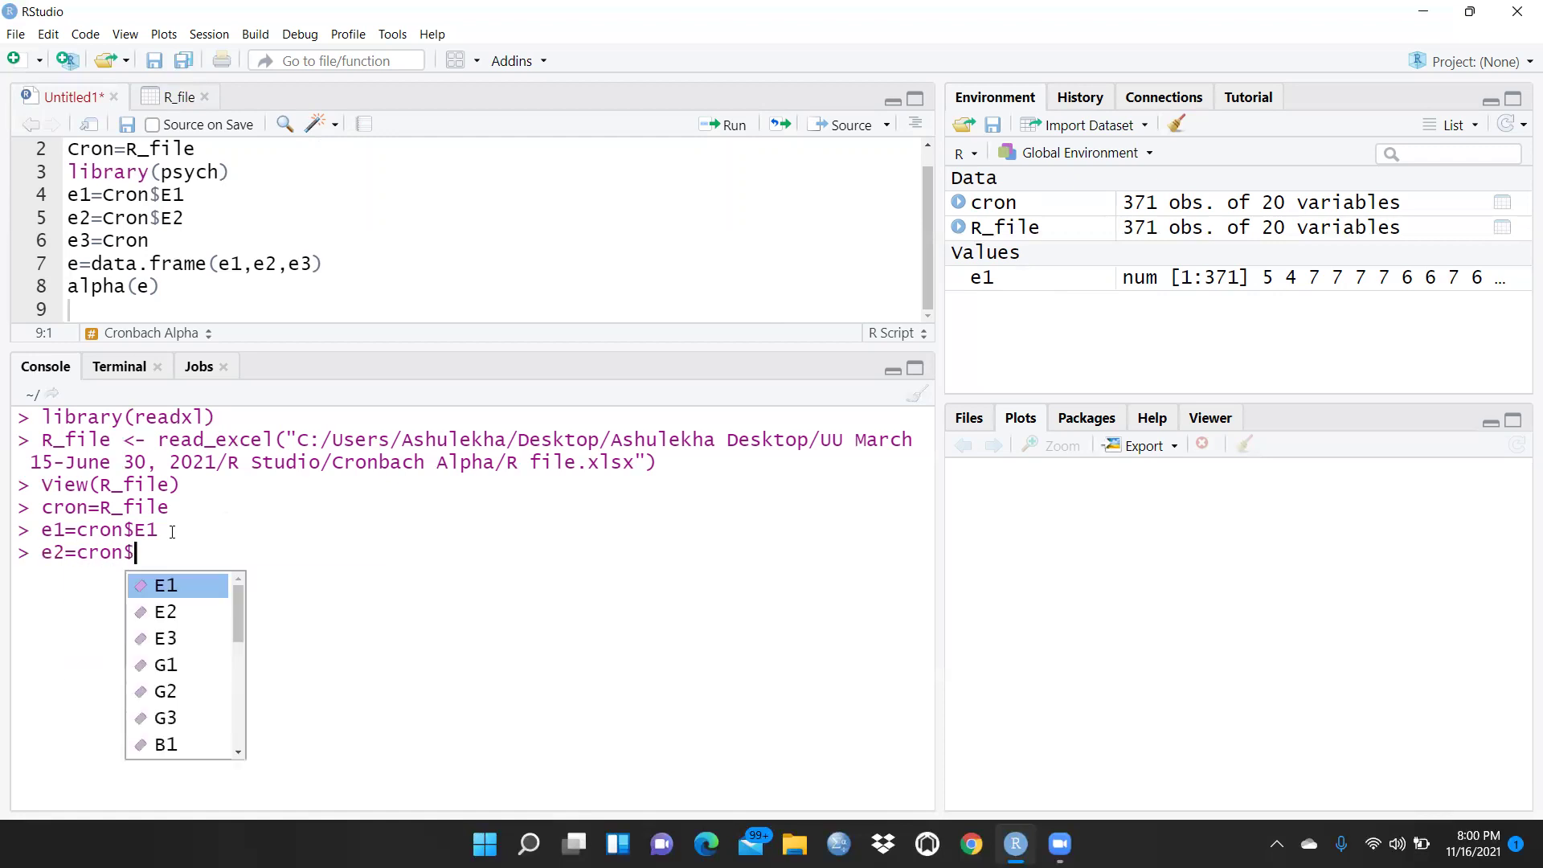
click(170, 612)
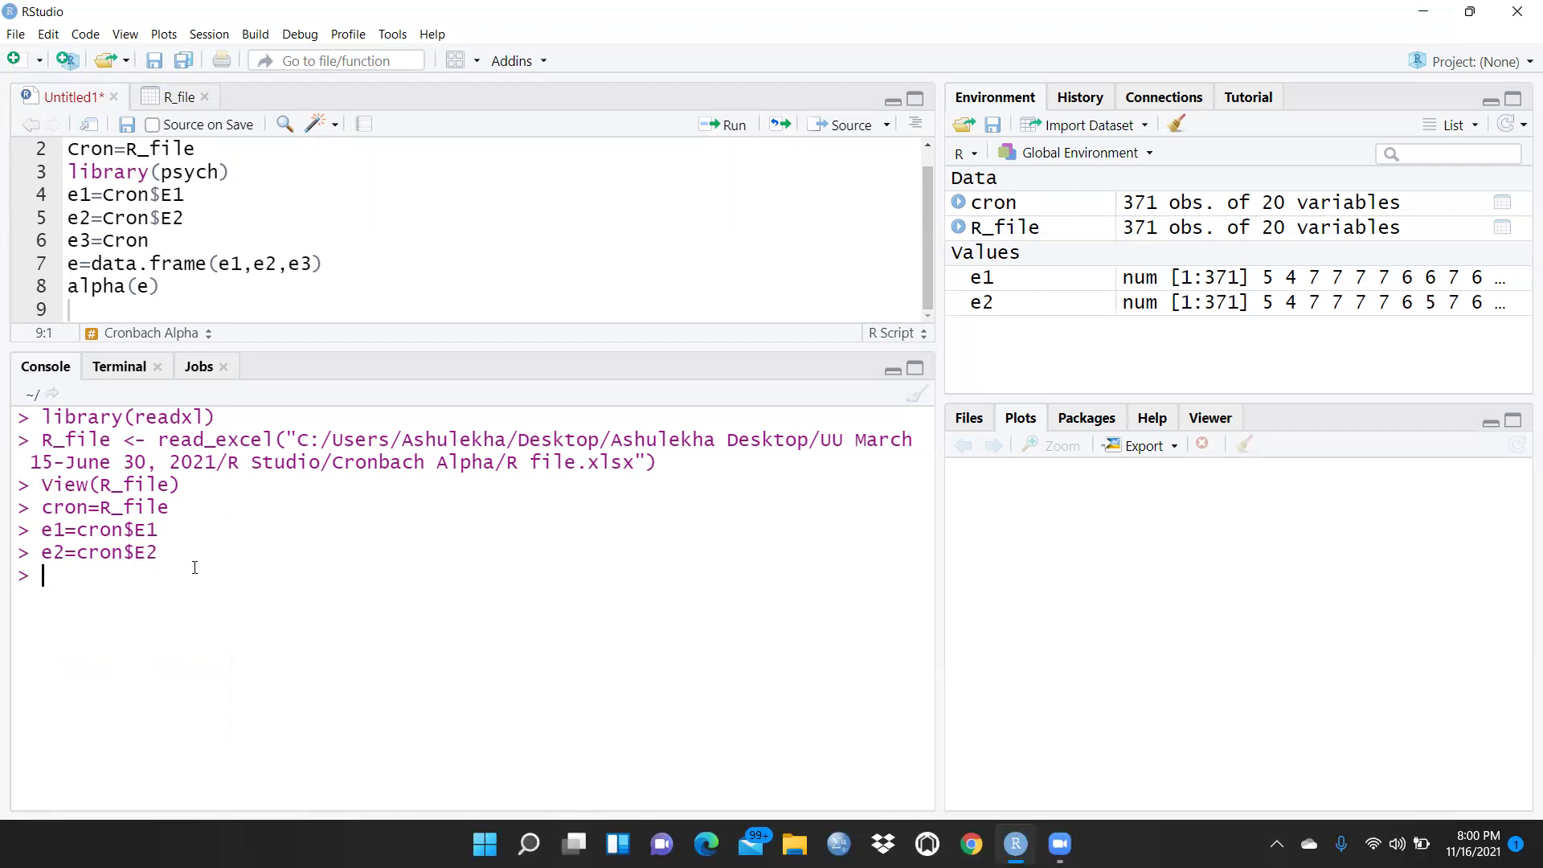
text(e3=cron$)
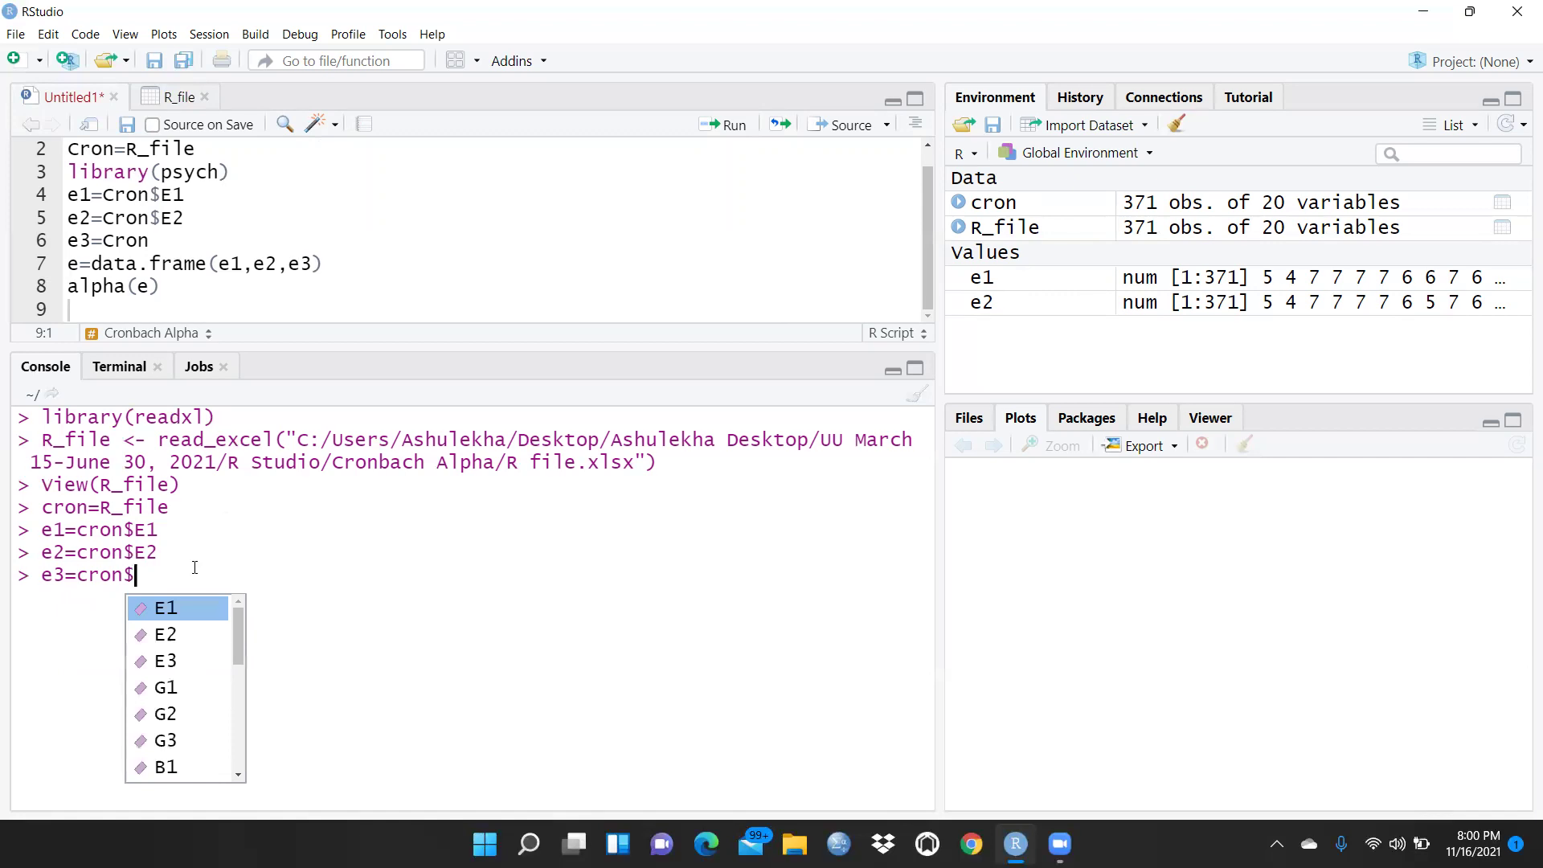
click(231, 660)
key(Return)
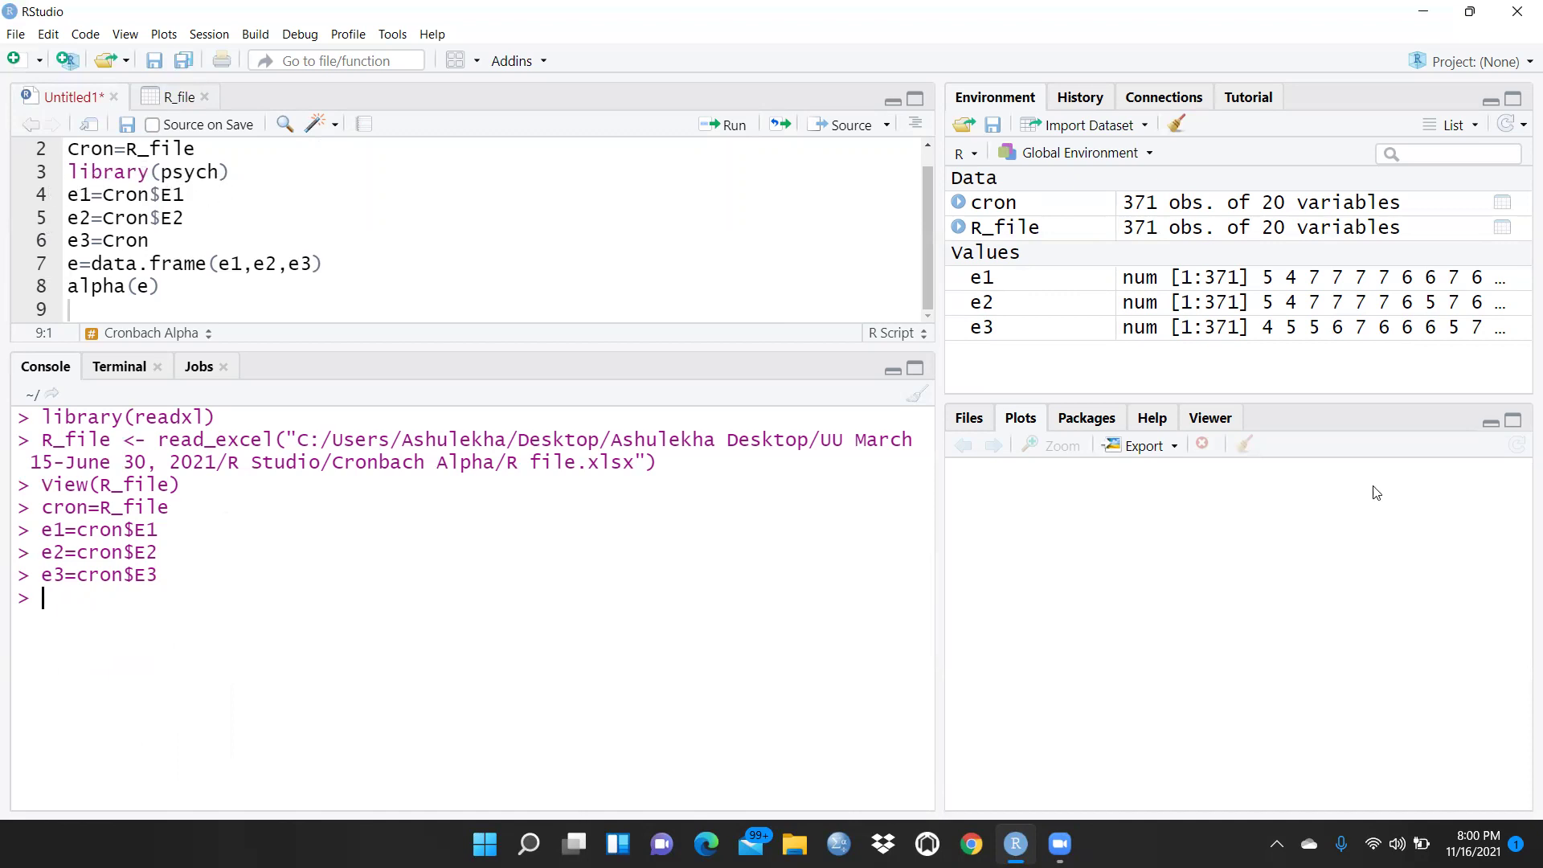
Step: Read the psych package help page from its title and overview through the psychometric applications paragraph
click(1155, 420)
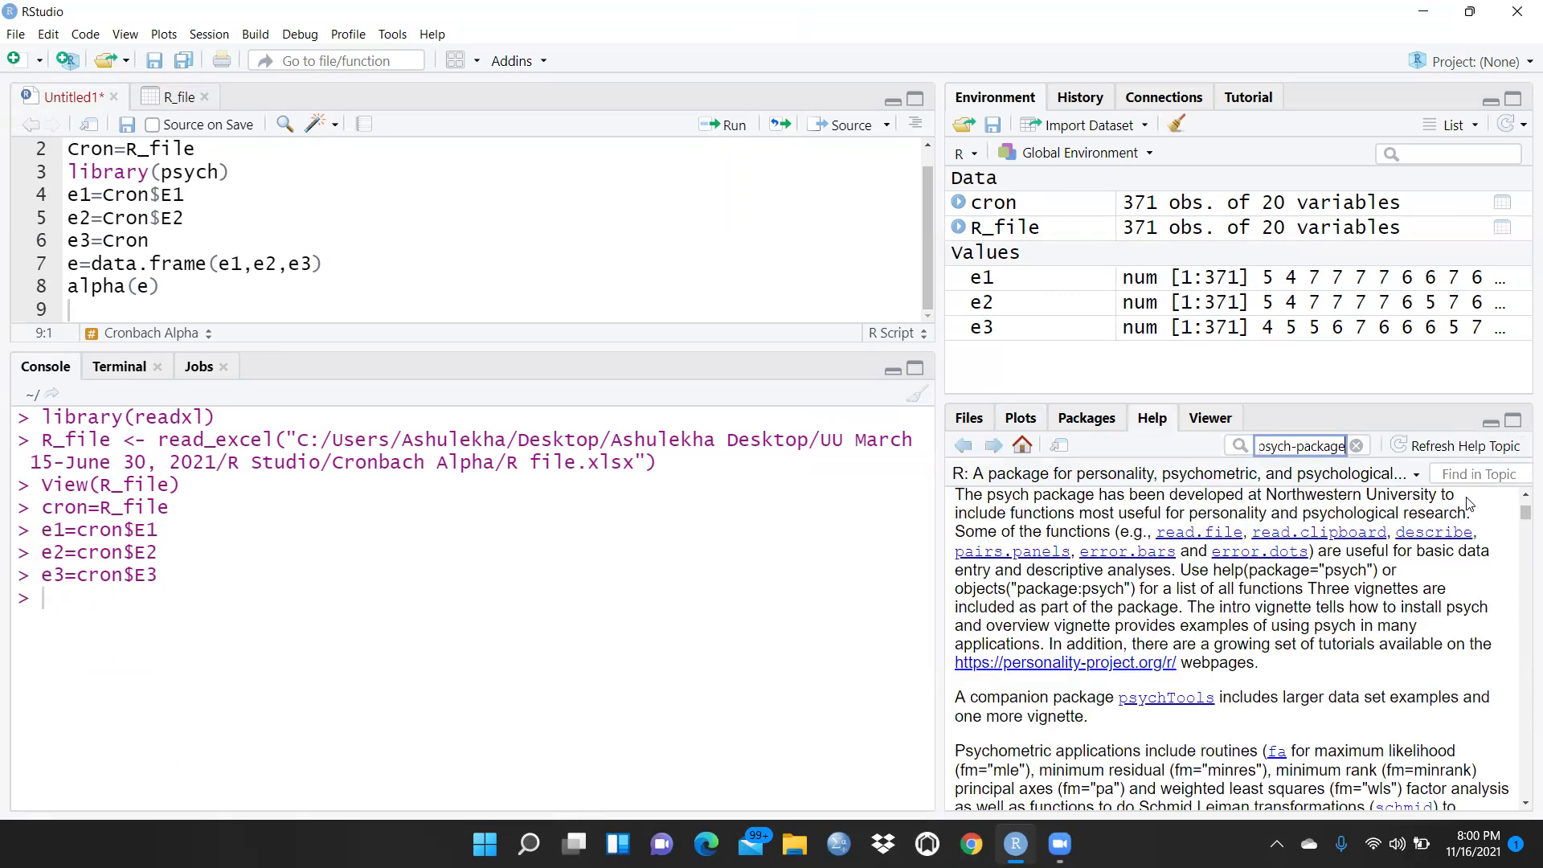
scroll(1469, 504, up, 3)
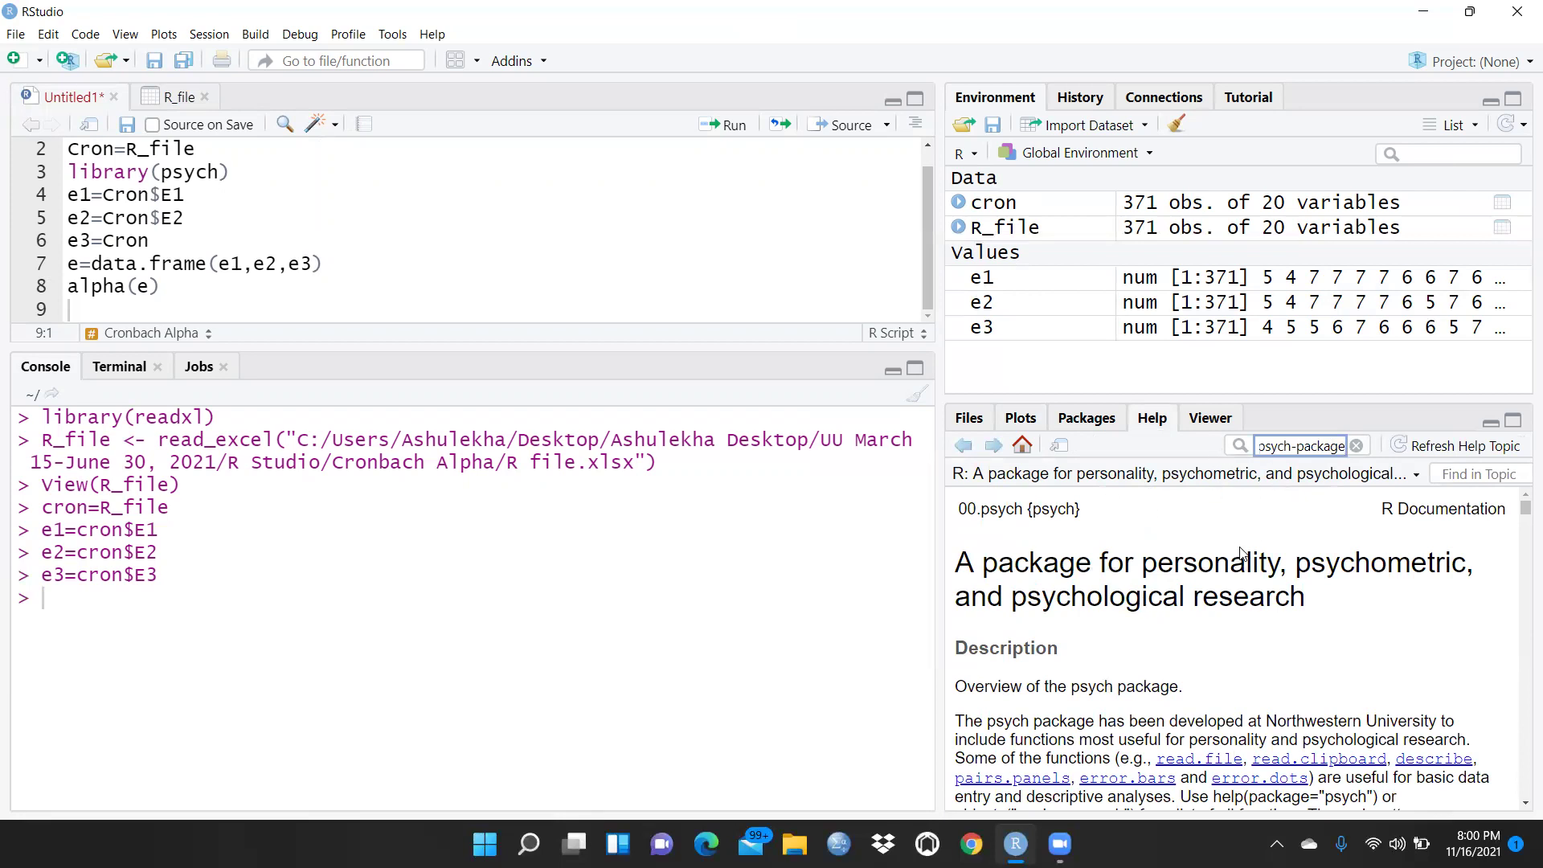
scroll(1236, 599, down, 1)
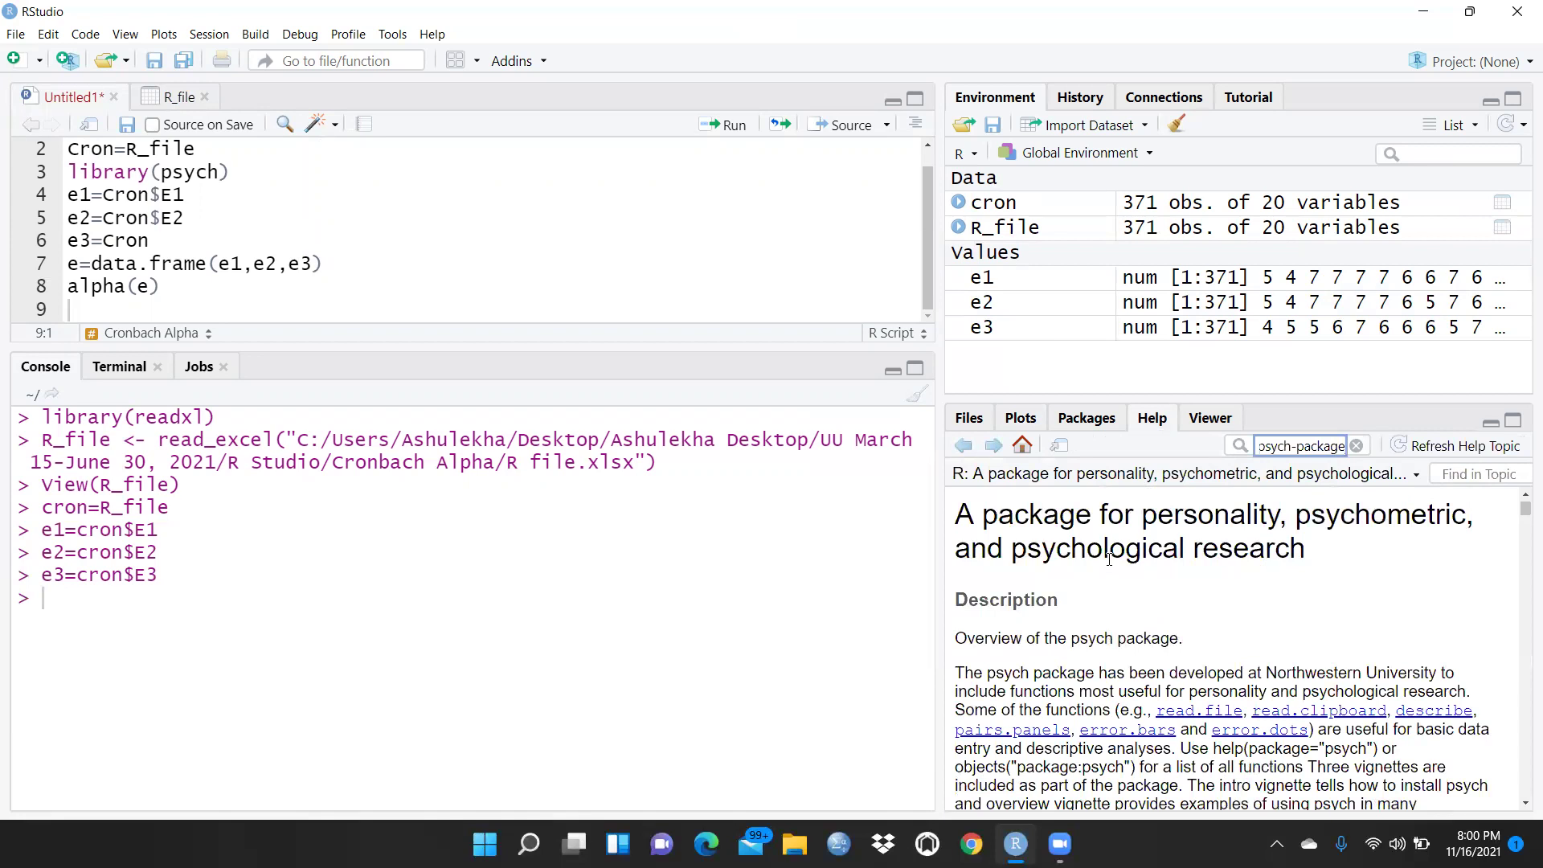
scroll(1241, 587, down, 2)
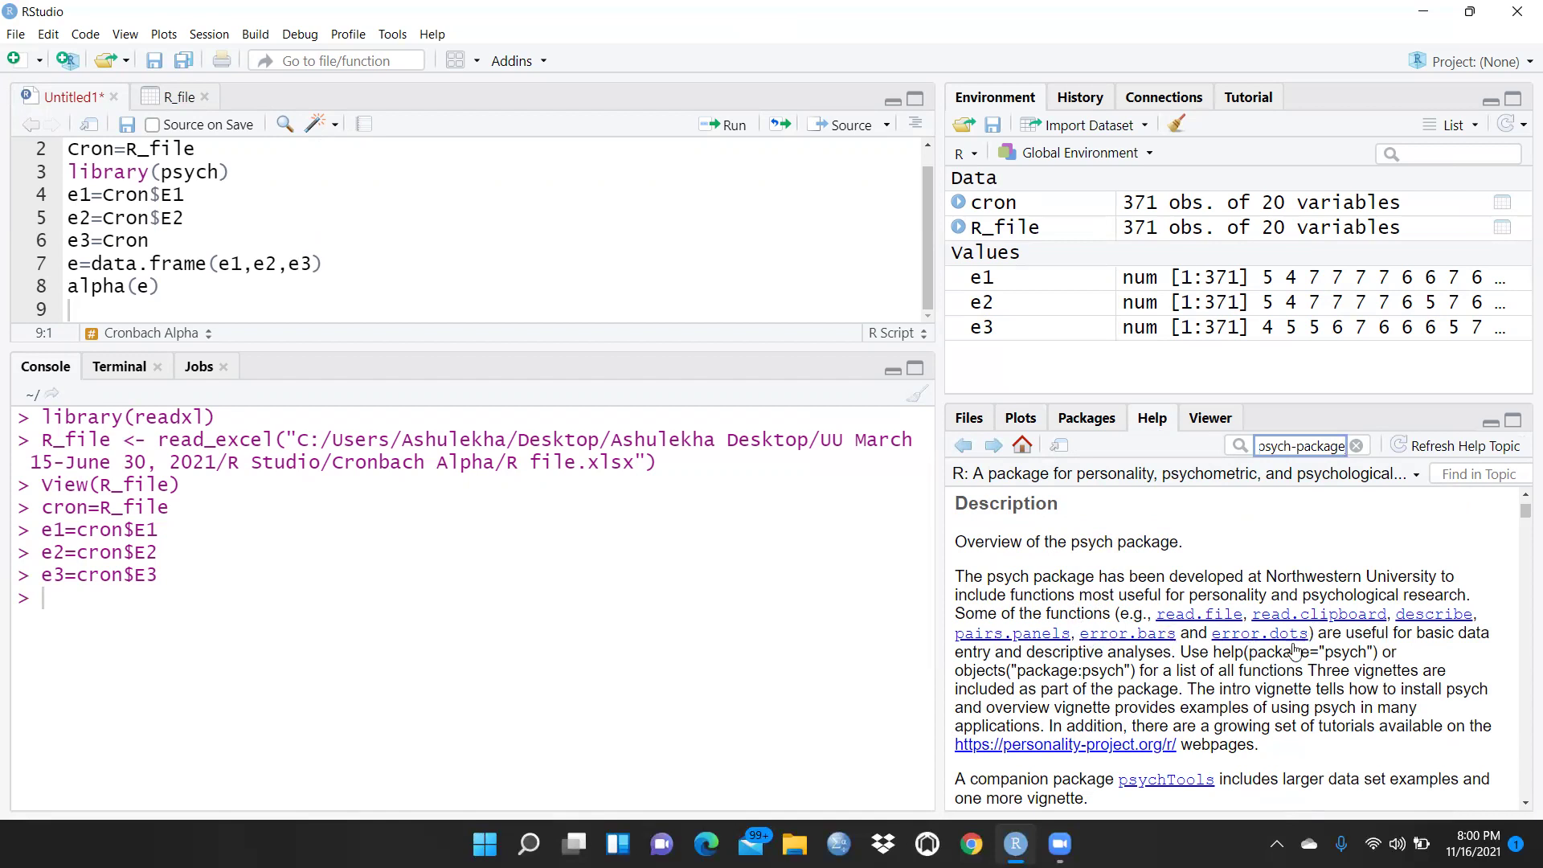
scroll(1326, 665, down, 1)
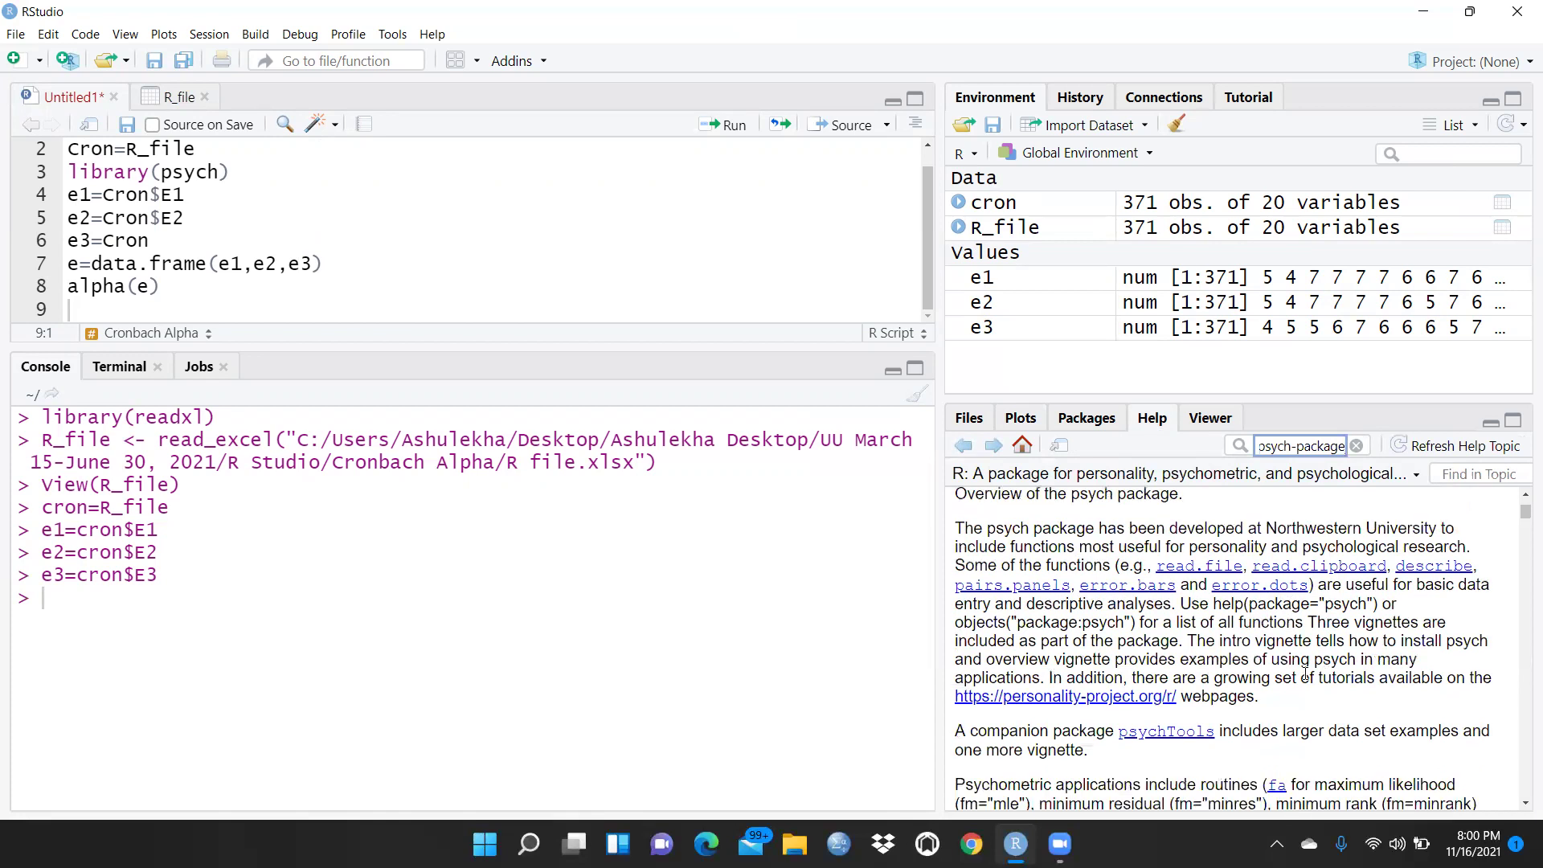
scroll(1305, 672, down, 1)
scroll(1303, 673, down, 1)
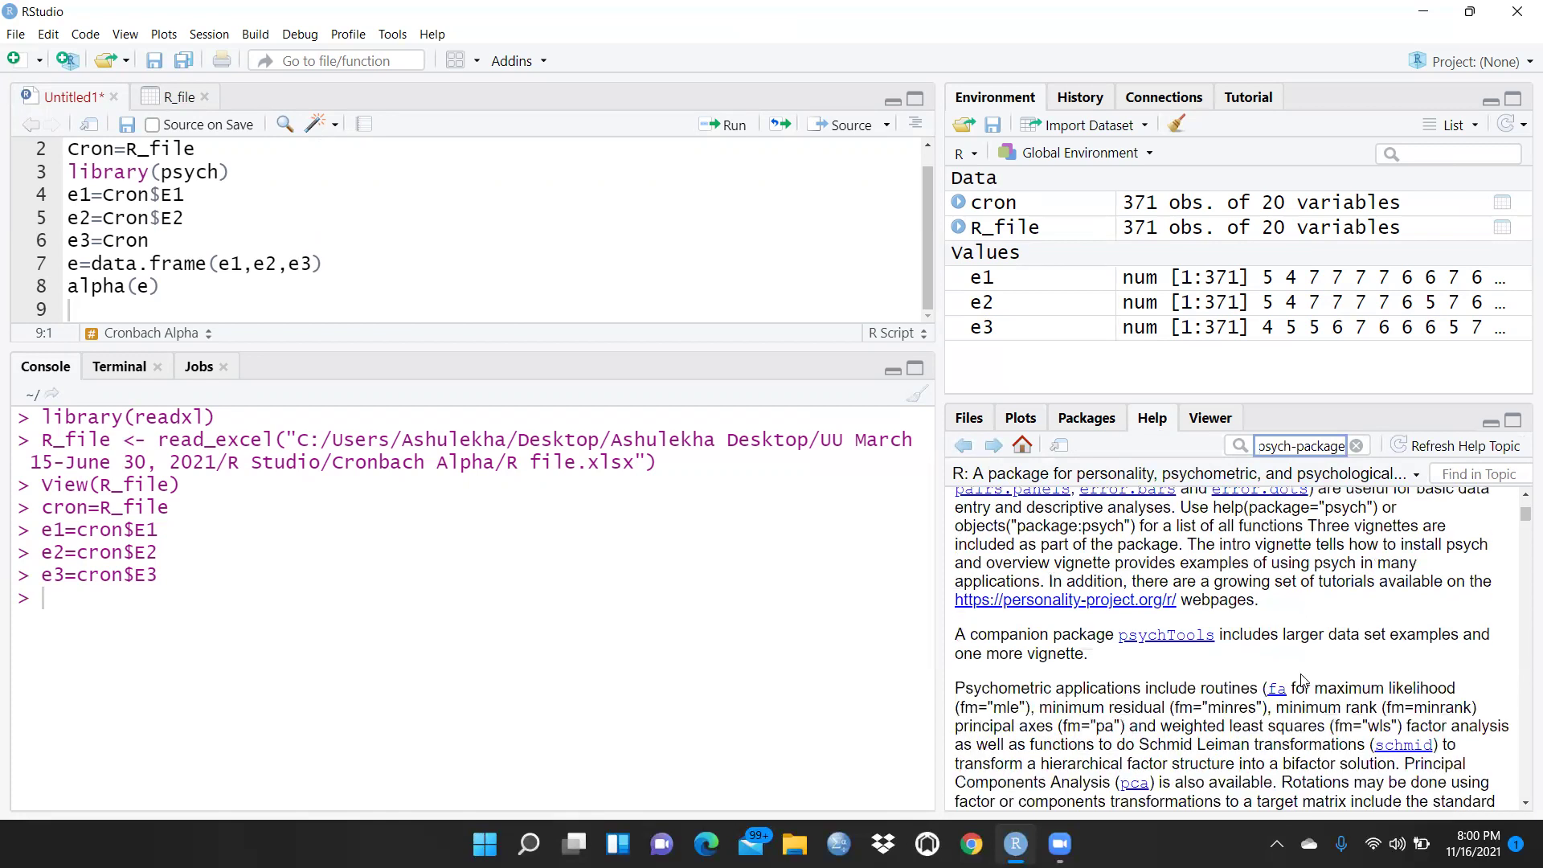
scroll(1265, 640, down, 1)
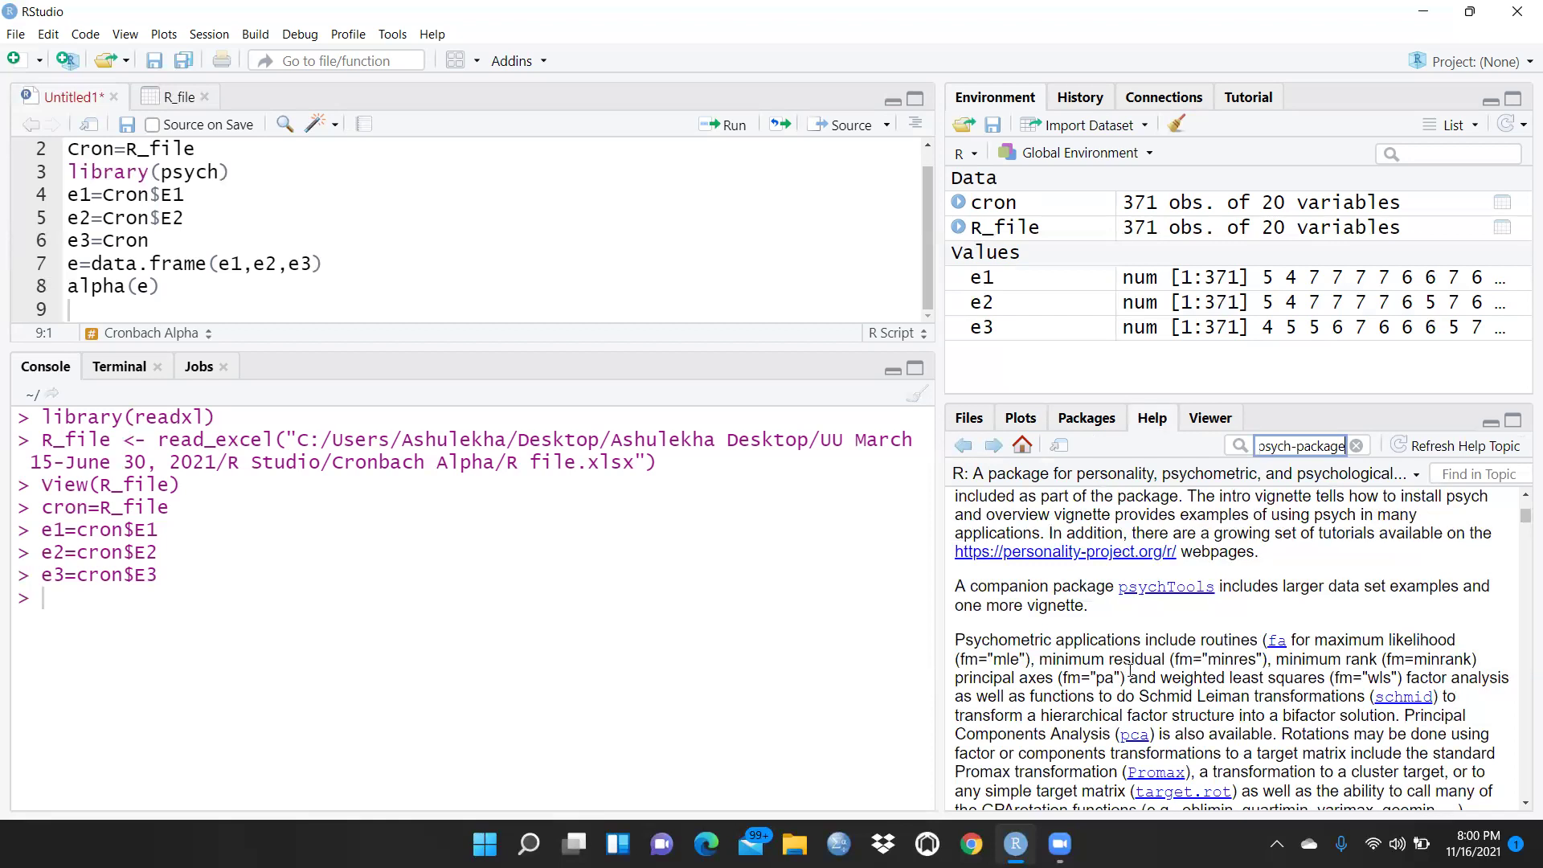
scroll(1132, 665, down, 1)
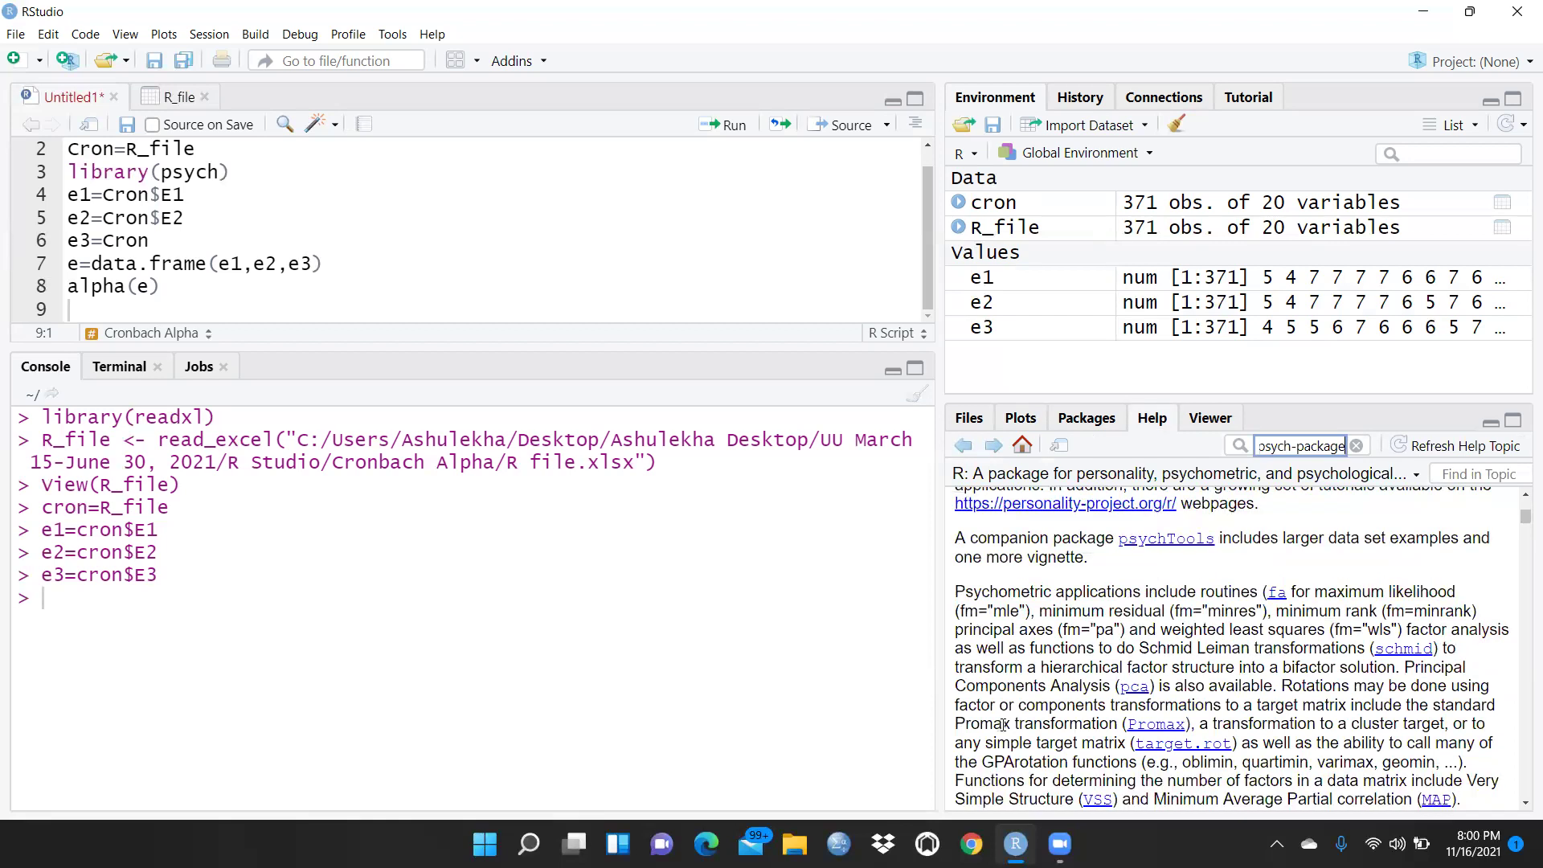
Step: Enlarge the help area in both width and height to show more of the psych documentation
drag(943, 594, 661, 546)
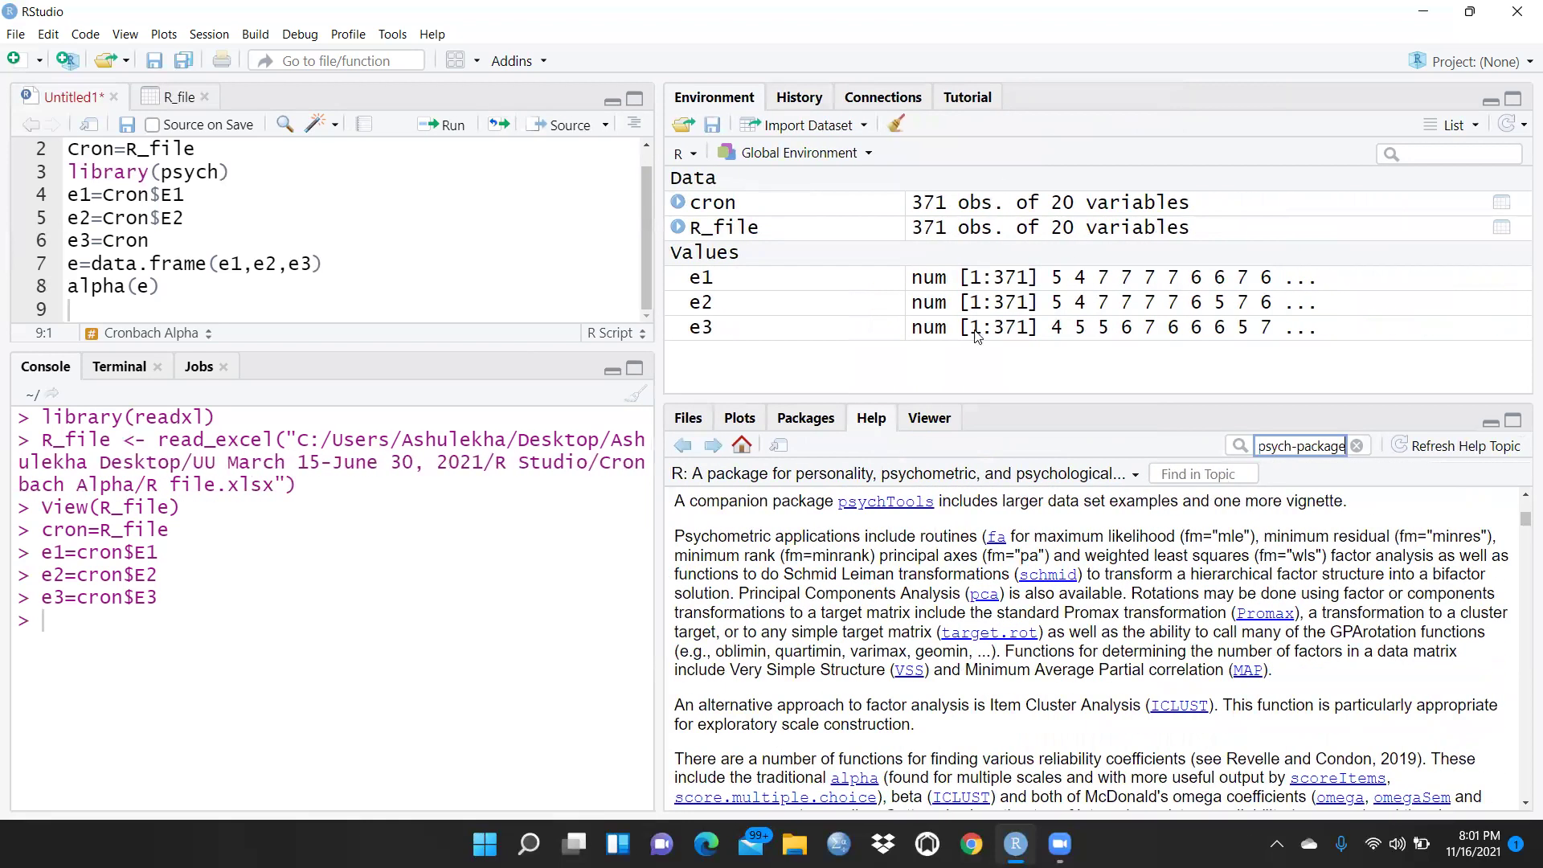
drag(1016, 396, 1015, 308)
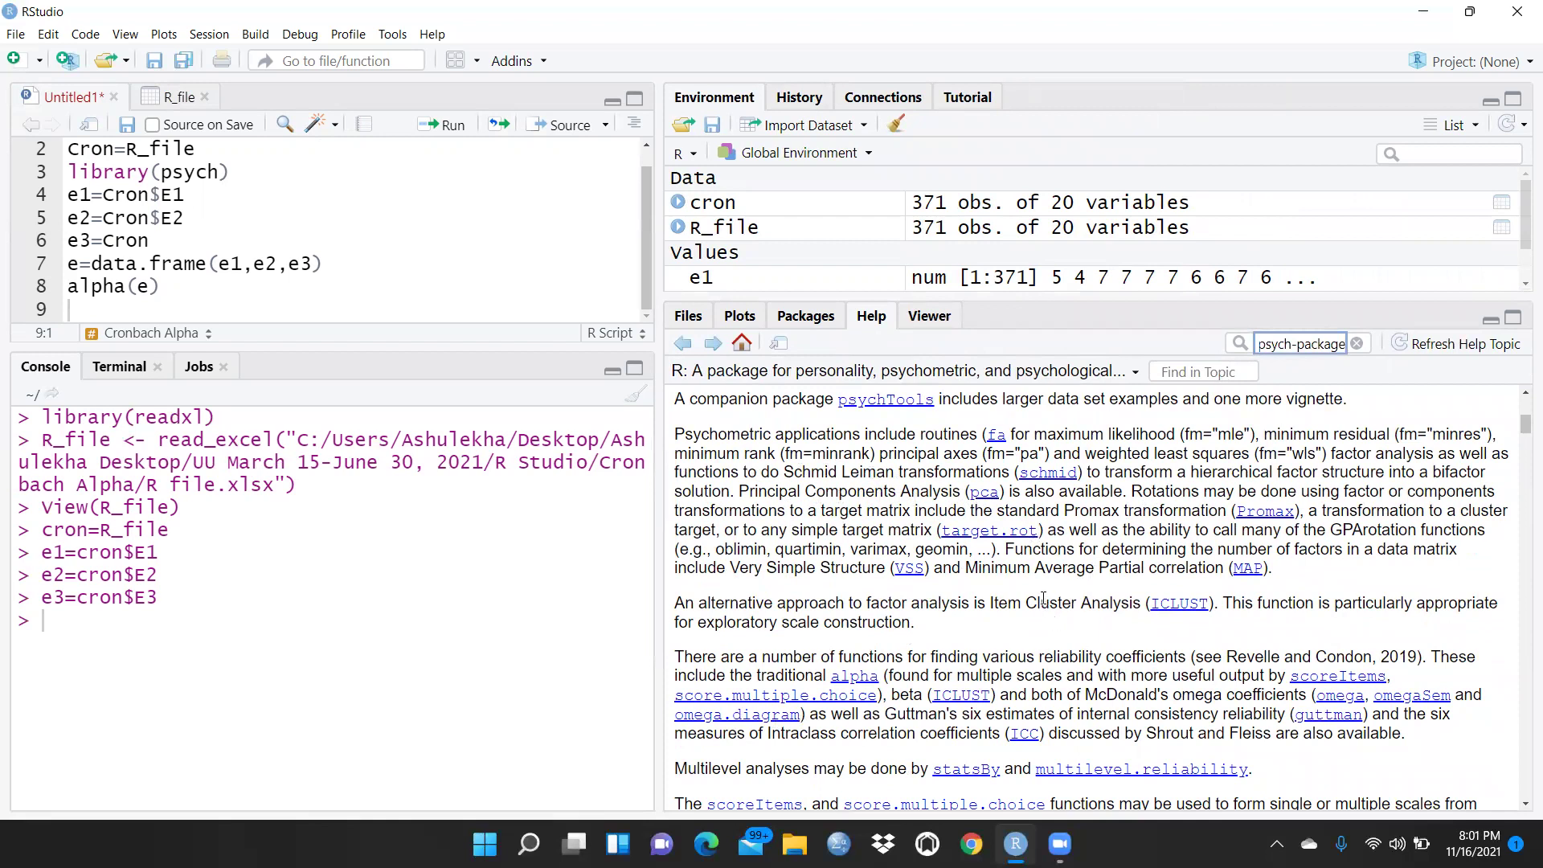
Step: Open the psych help page for the alpha function and read its description, usage and arguments
click(853, 682)
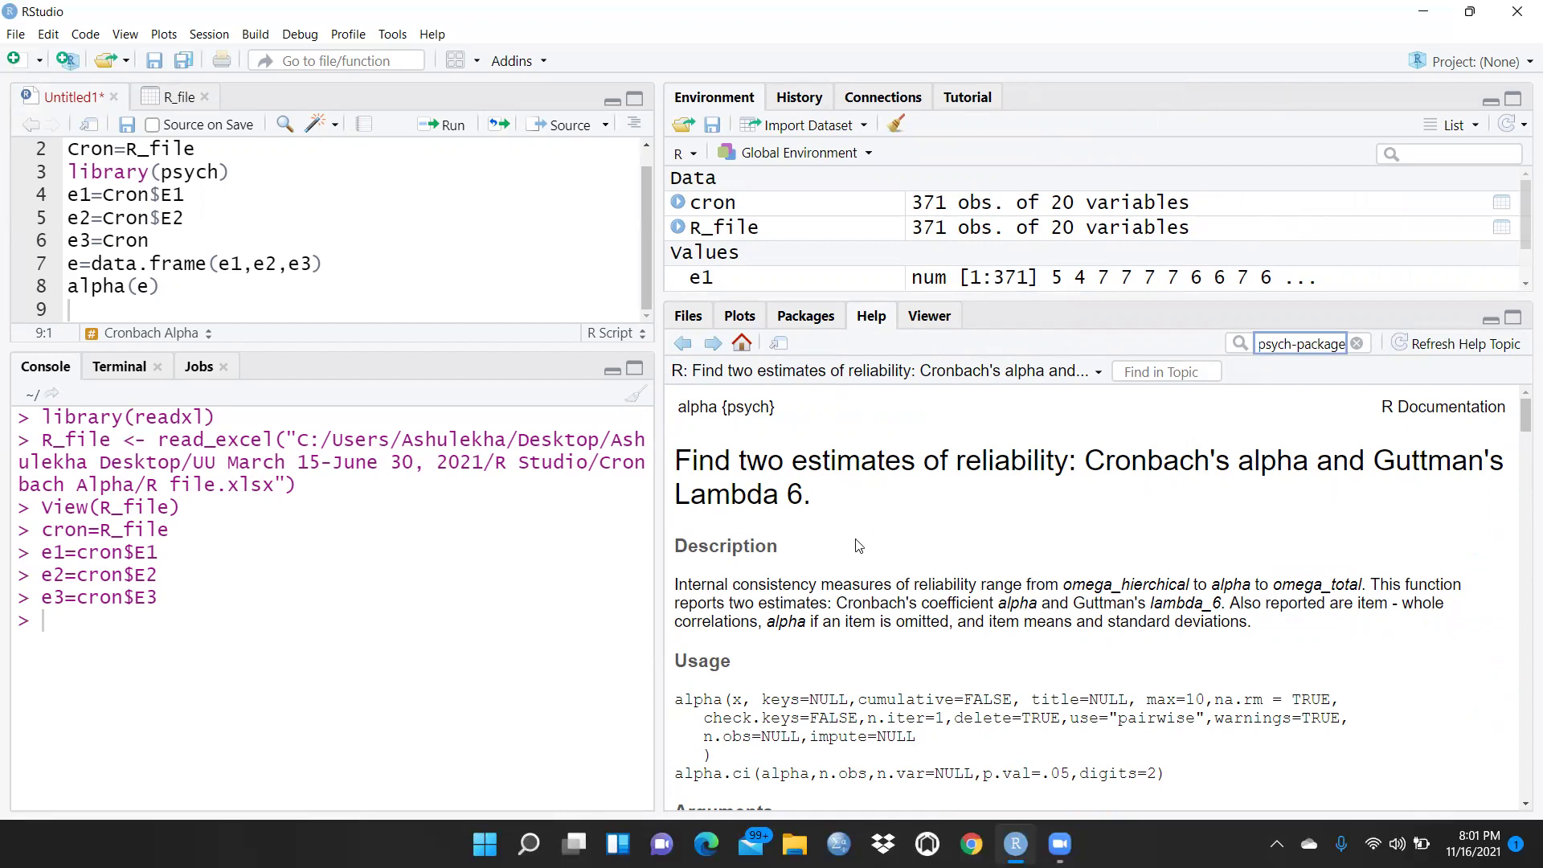
scroll(979, 514, down, 1)
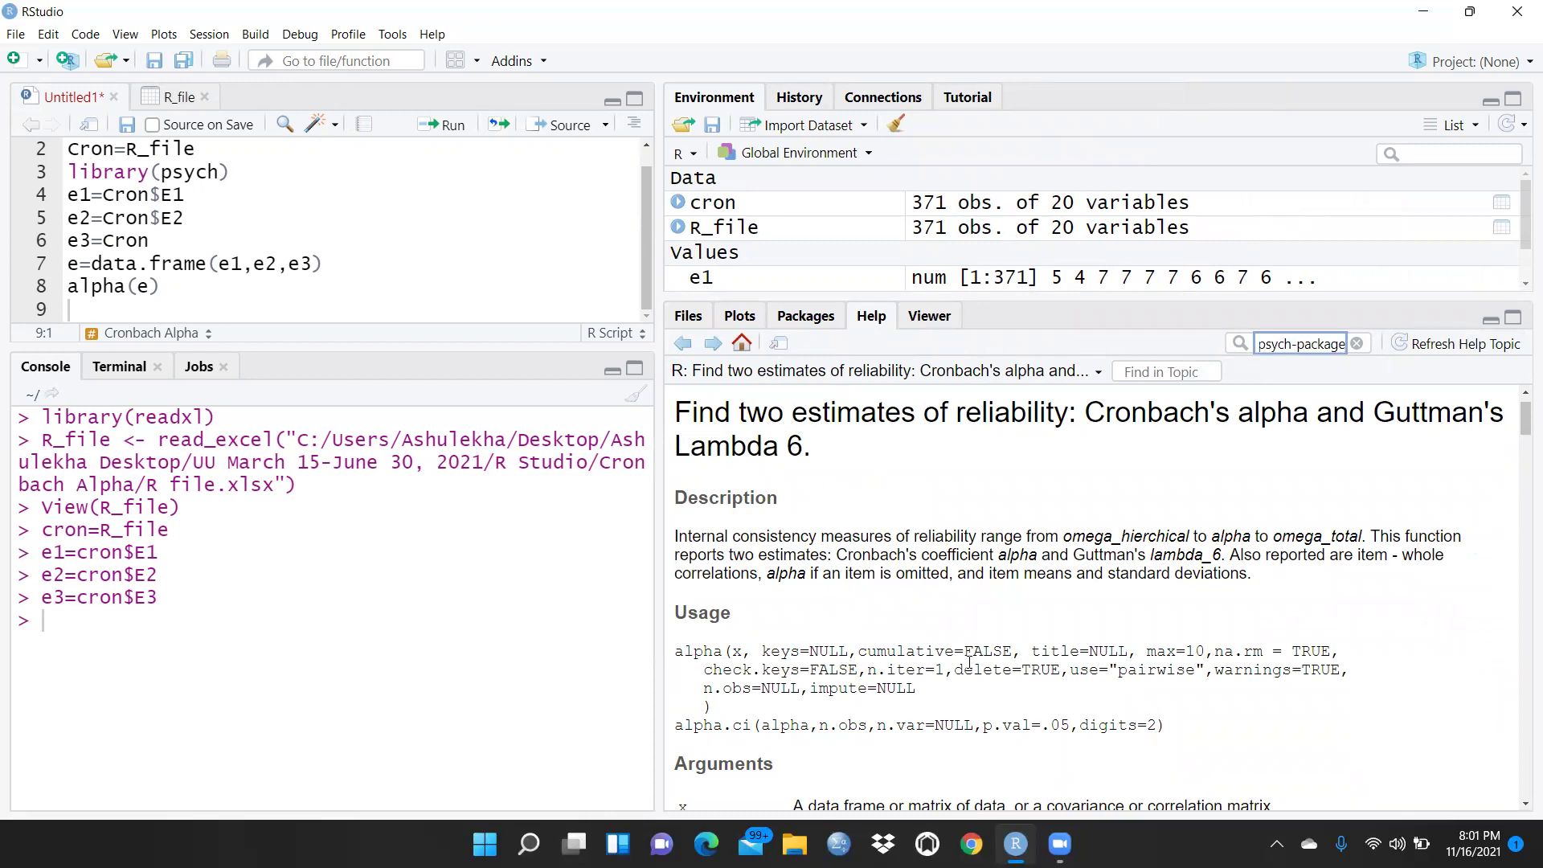
scroll(928, 711, down, 3)
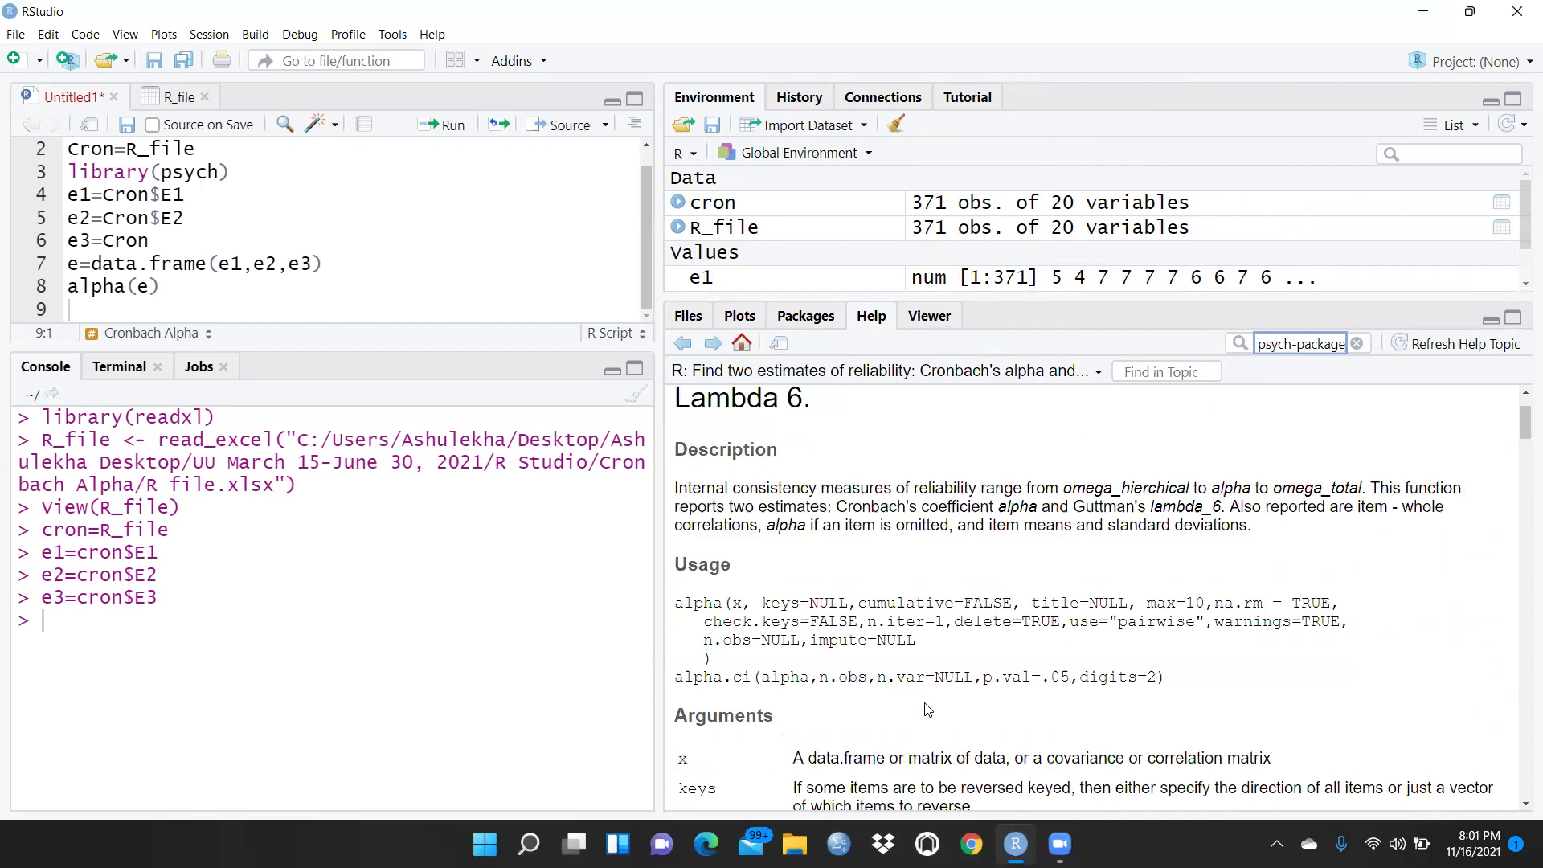
scroll(895, 688, down, 1)
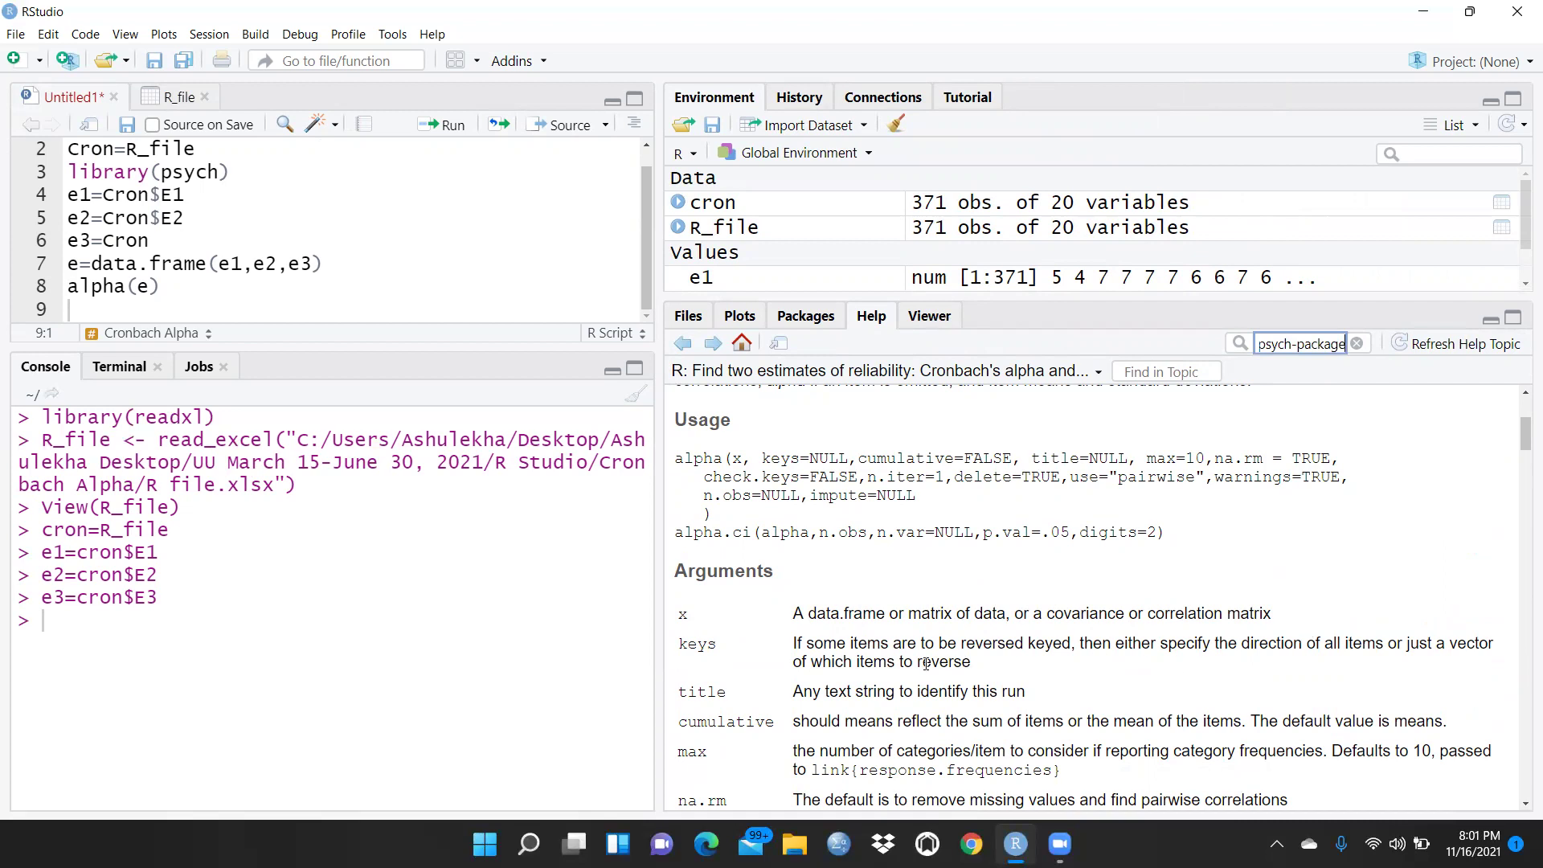
scroll(1028, 696, down, 2)
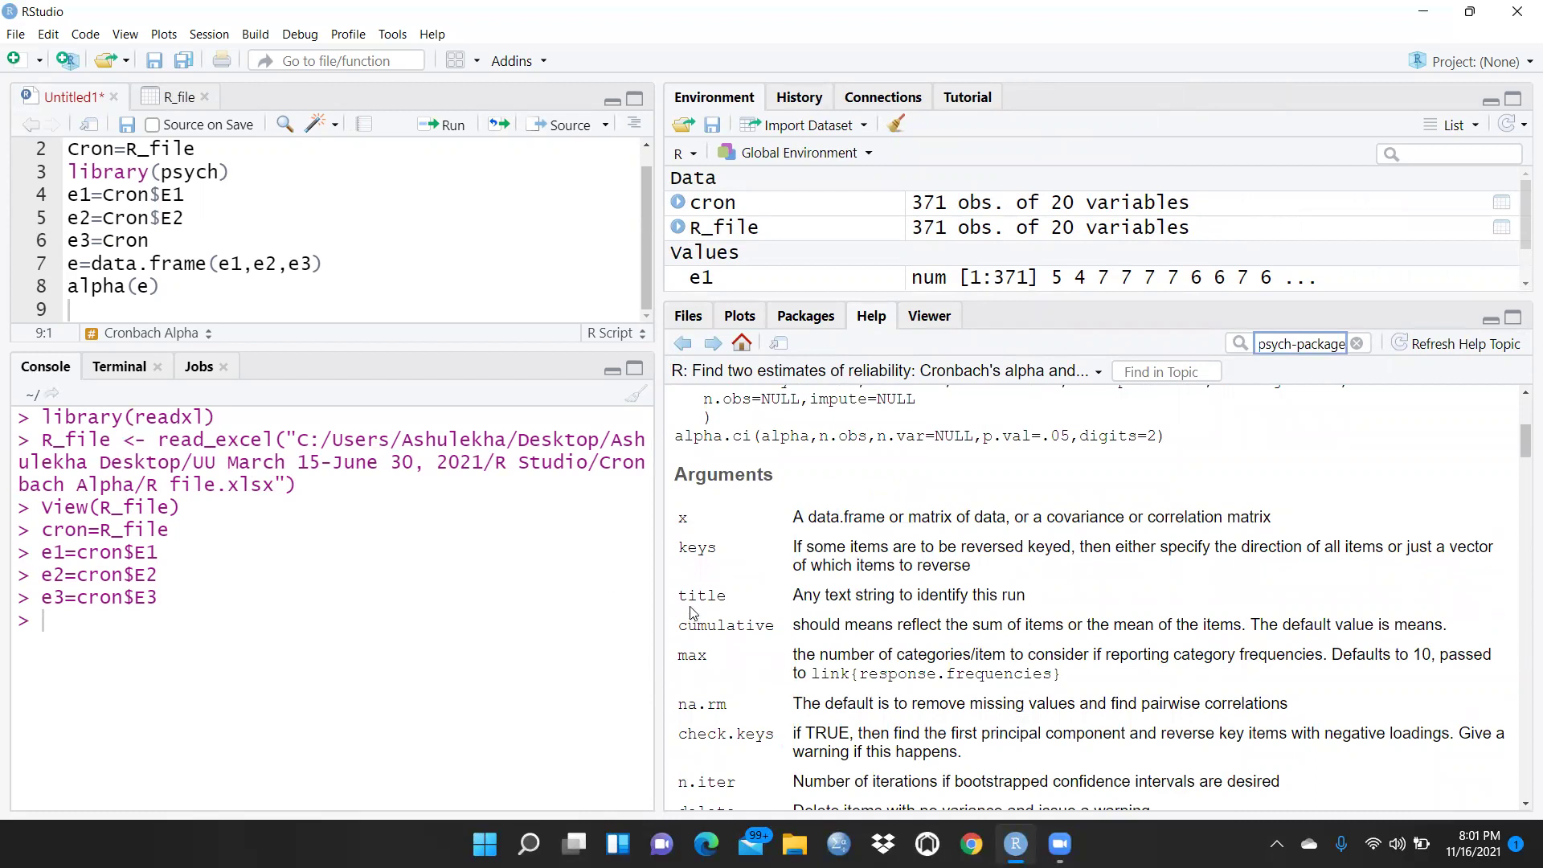
Step: Widen the script and console area and make the environment area taller so all stored values fit
drag(660, 600, 871, 617)
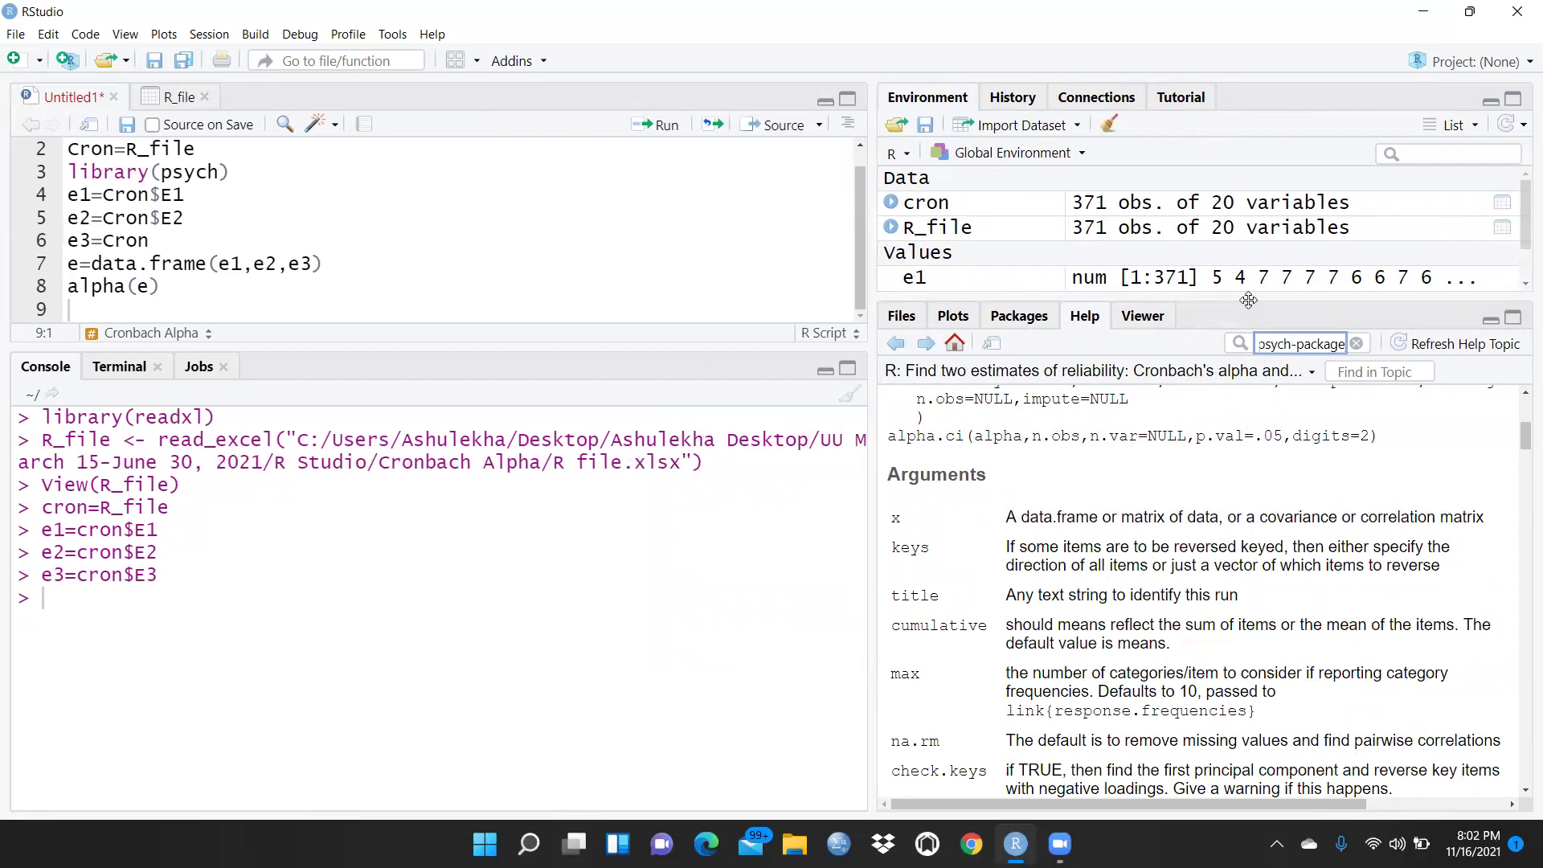
drag(1185, 299, 1168, 423)
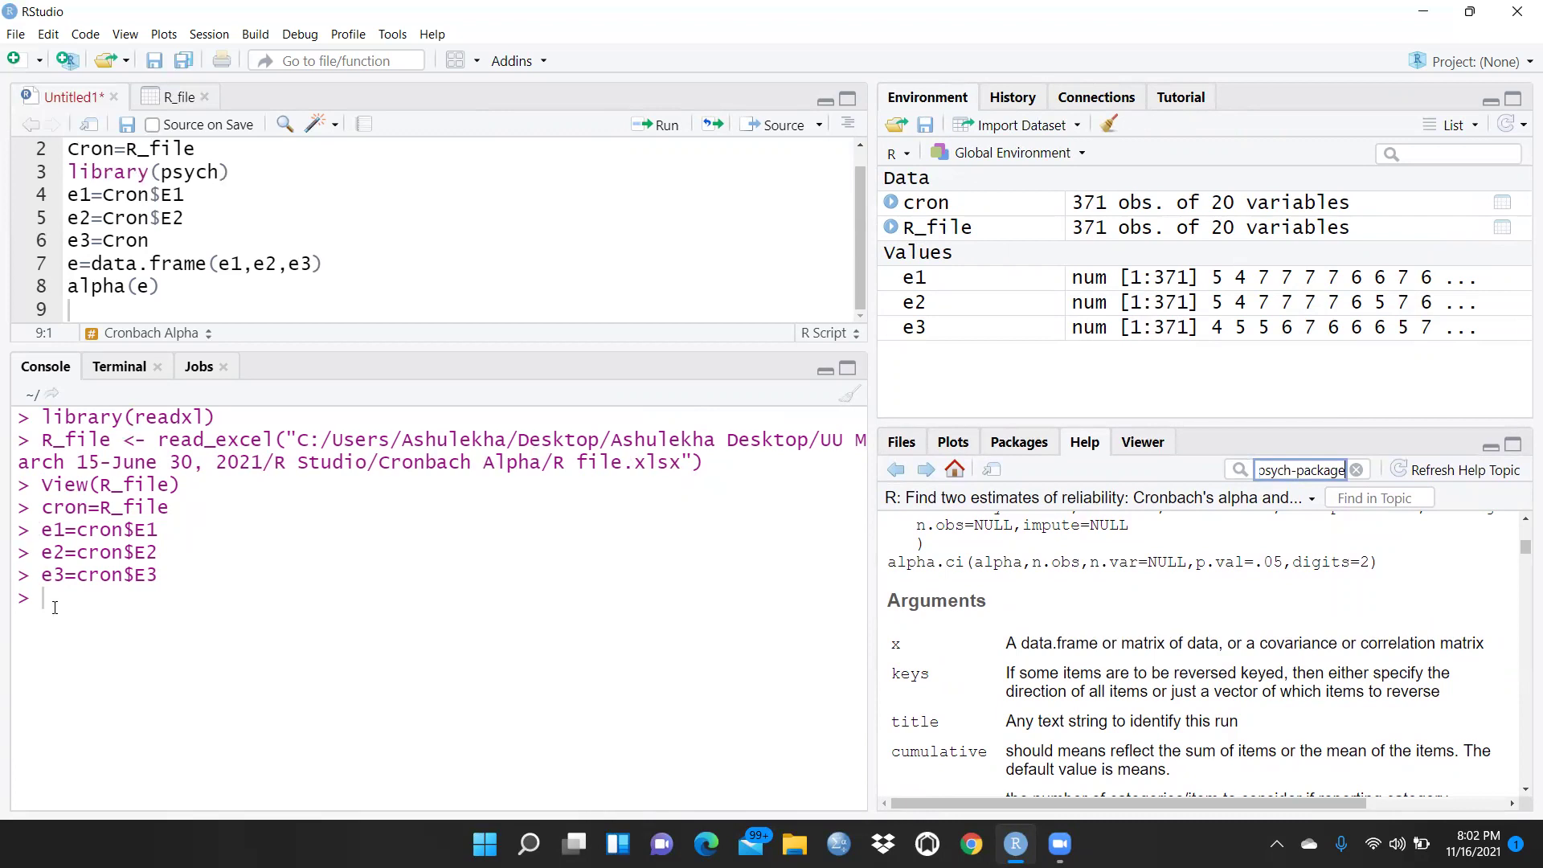
Step: Load the psych package in the console with library(psych)
text(lib)
click(61, 601)
text(l)
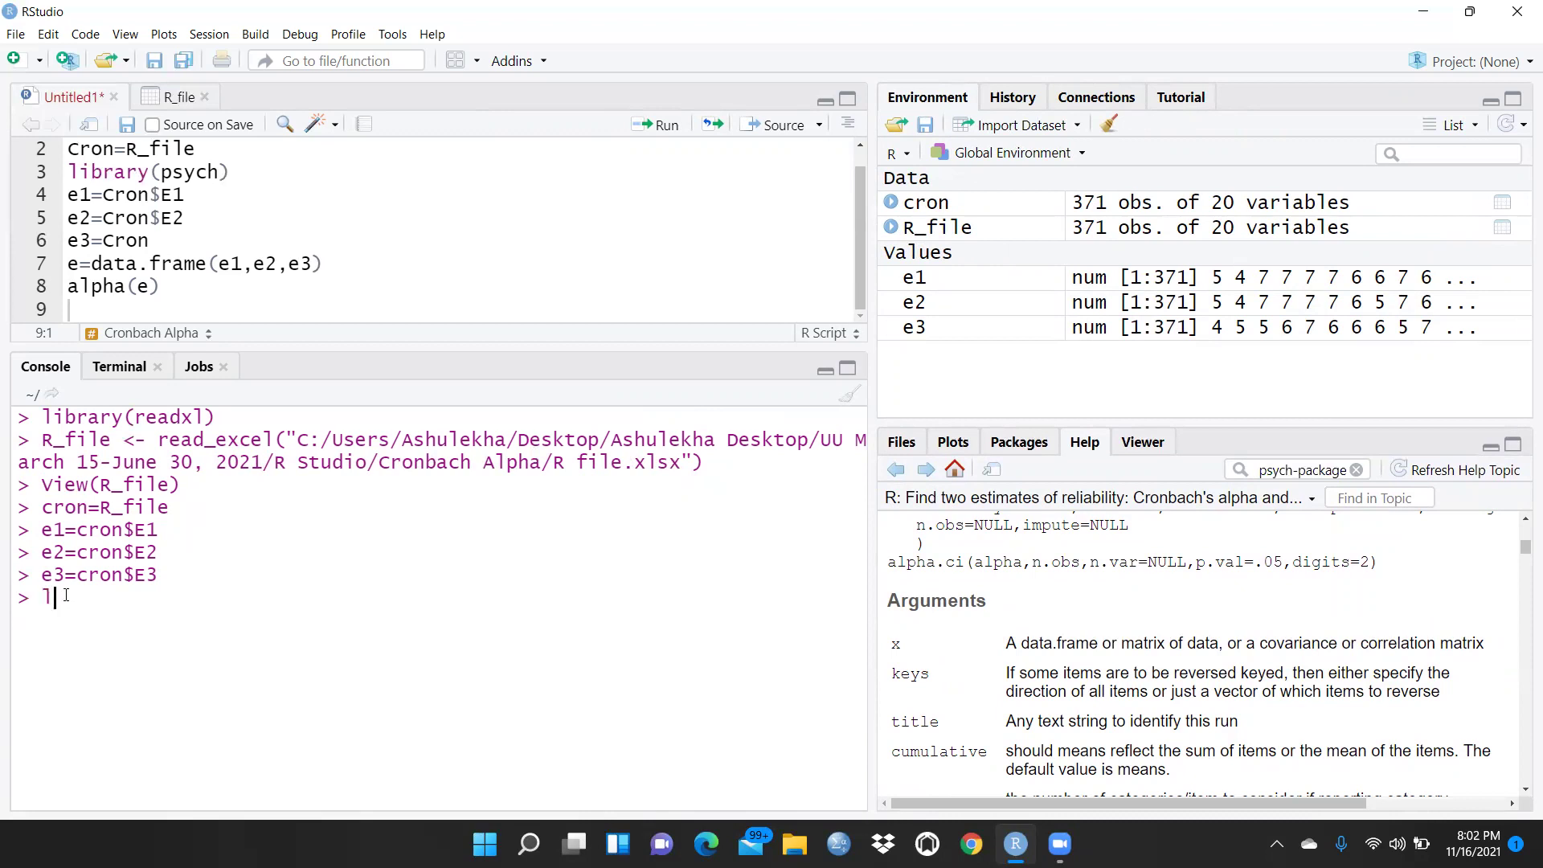
text(ib)
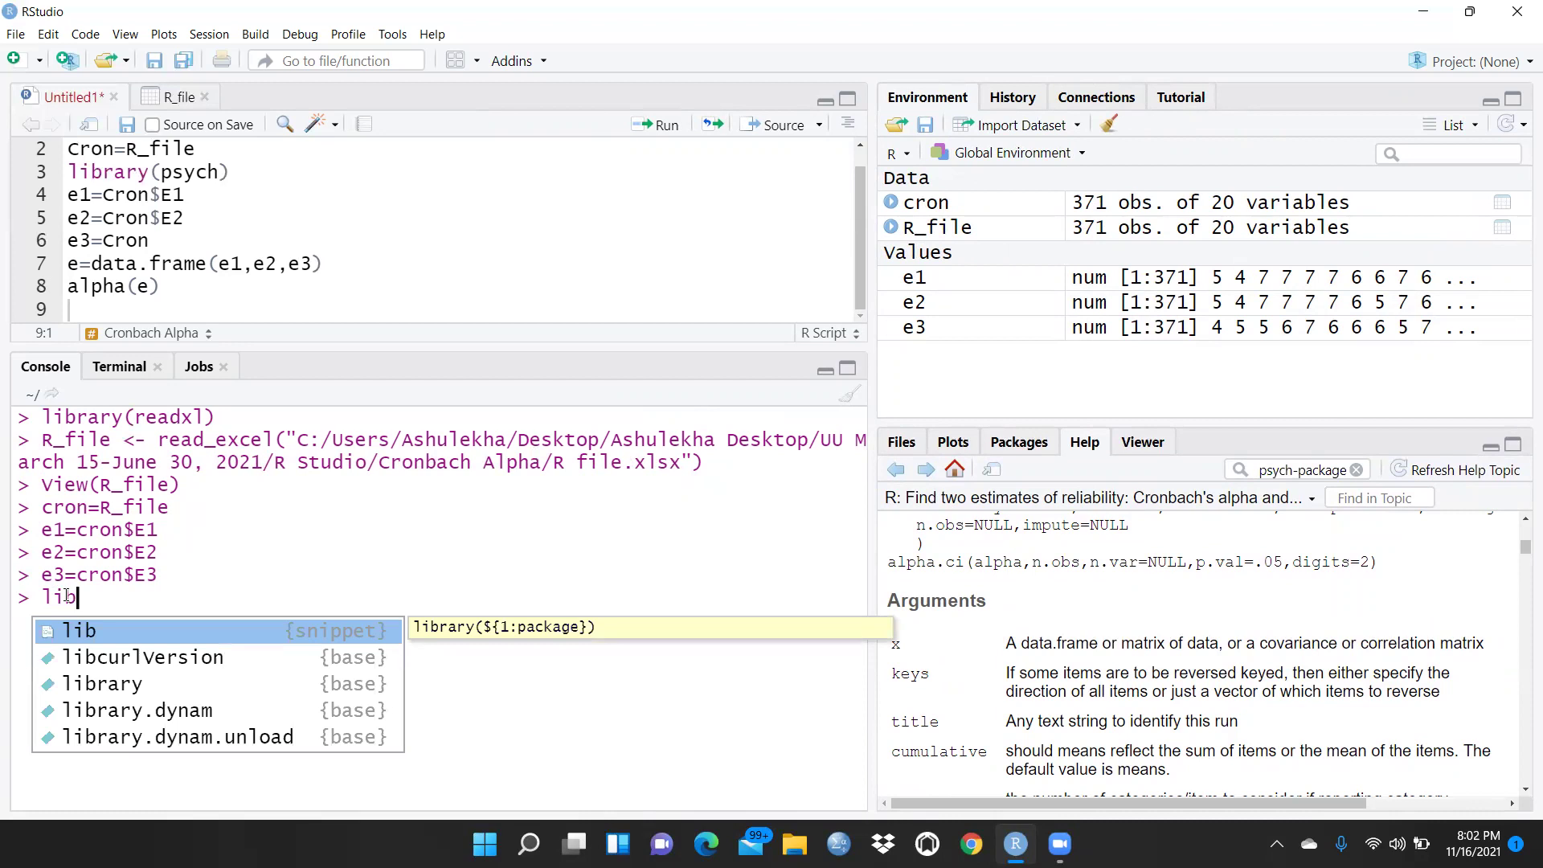
text(r)
click(67, 635)
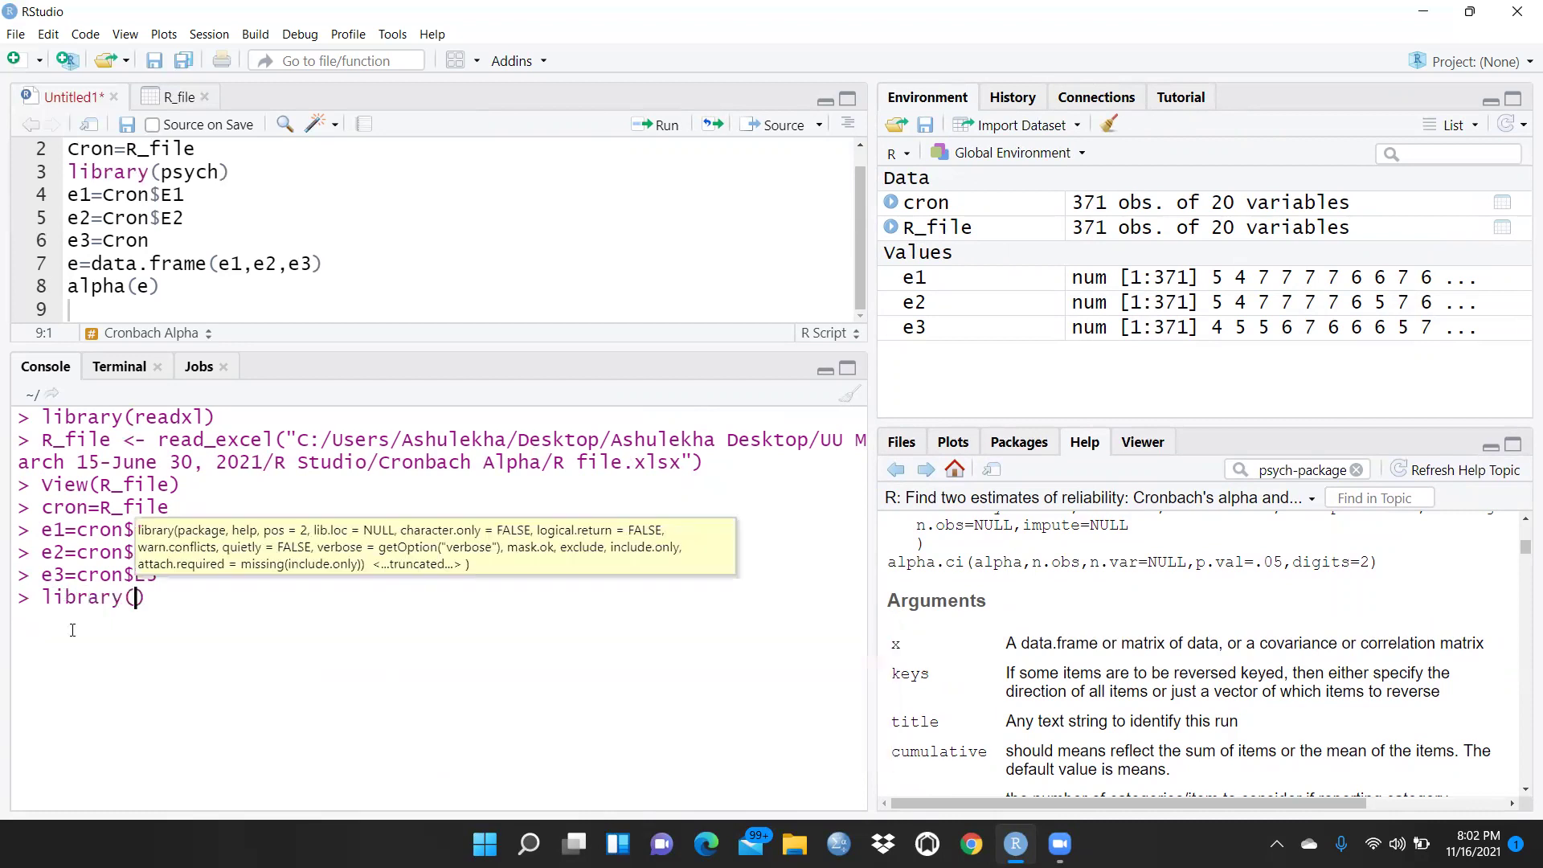
text(psych)
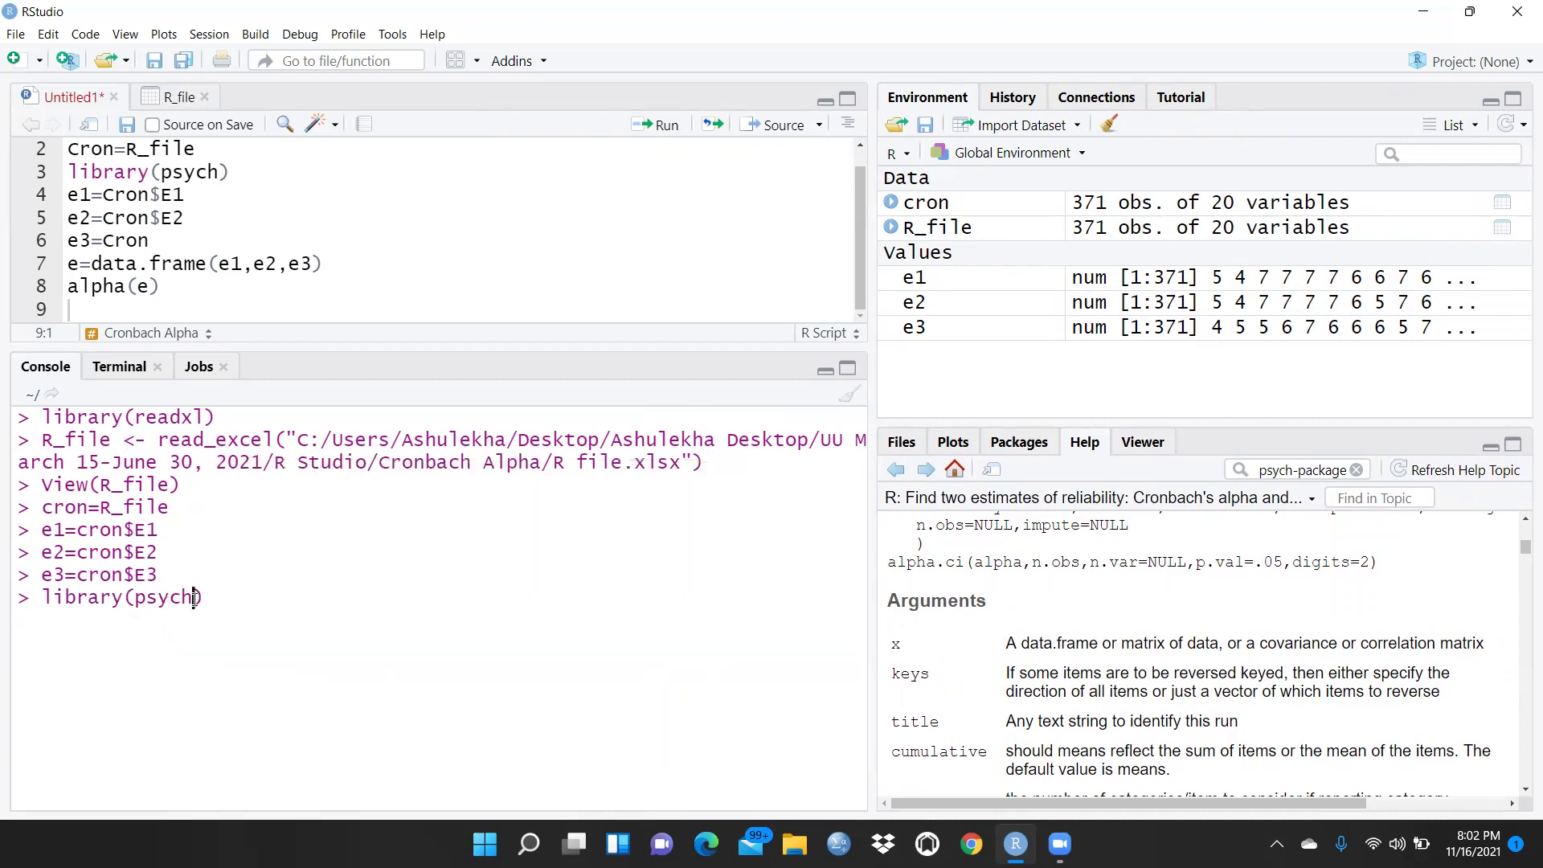
click(190, 631)
key(Return)
Step: Combine e1, e2 and e3 into a data frame named e with e=data.frame(e1,e2,e3) in the console
text(e=dat)
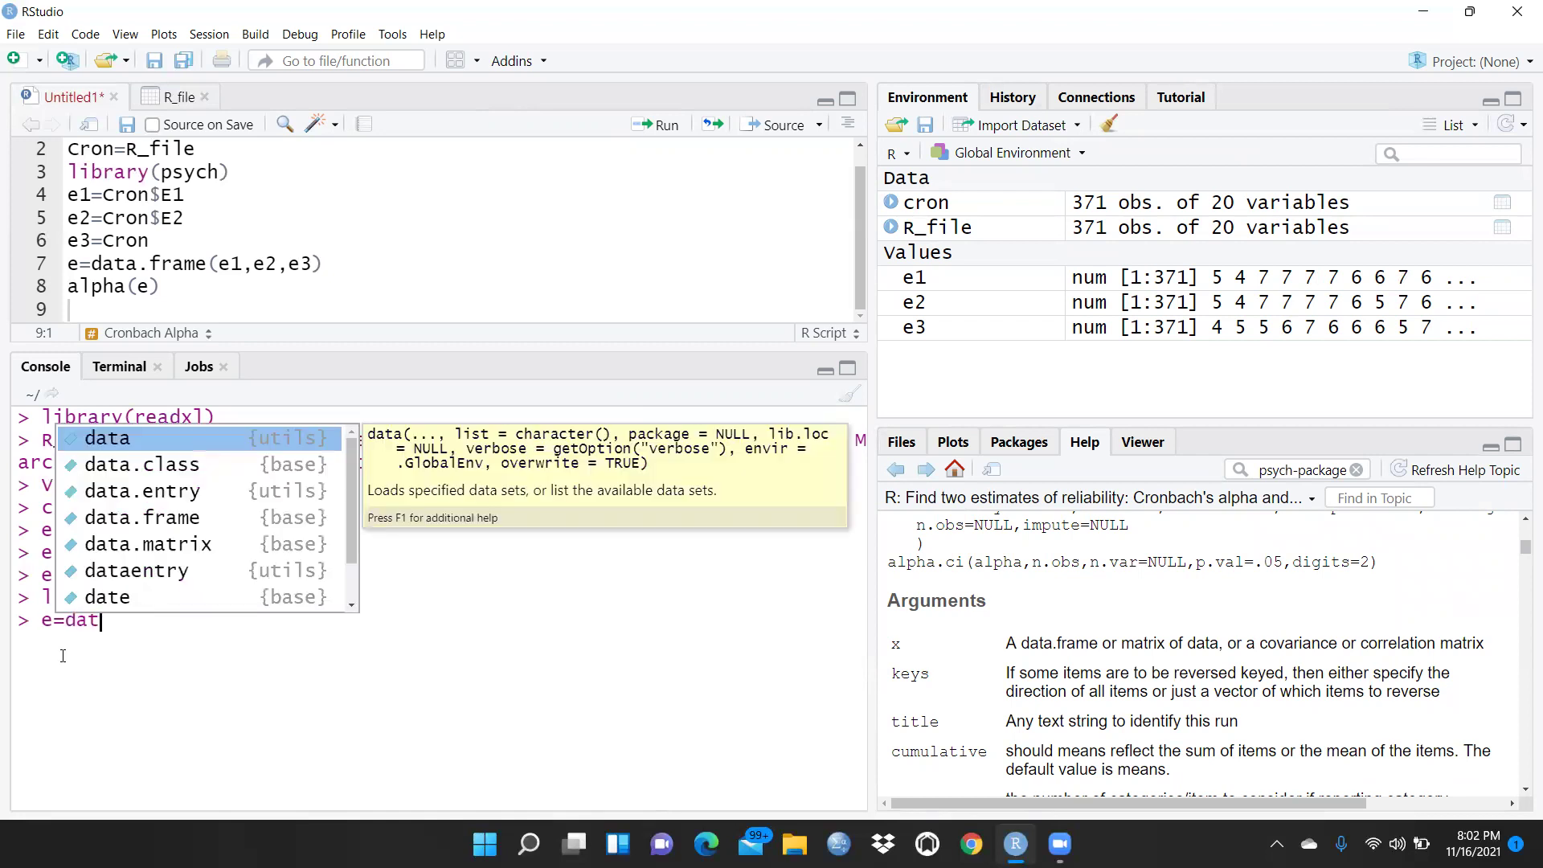
key(Down)
key(Down)
key(Down)
key(Return)
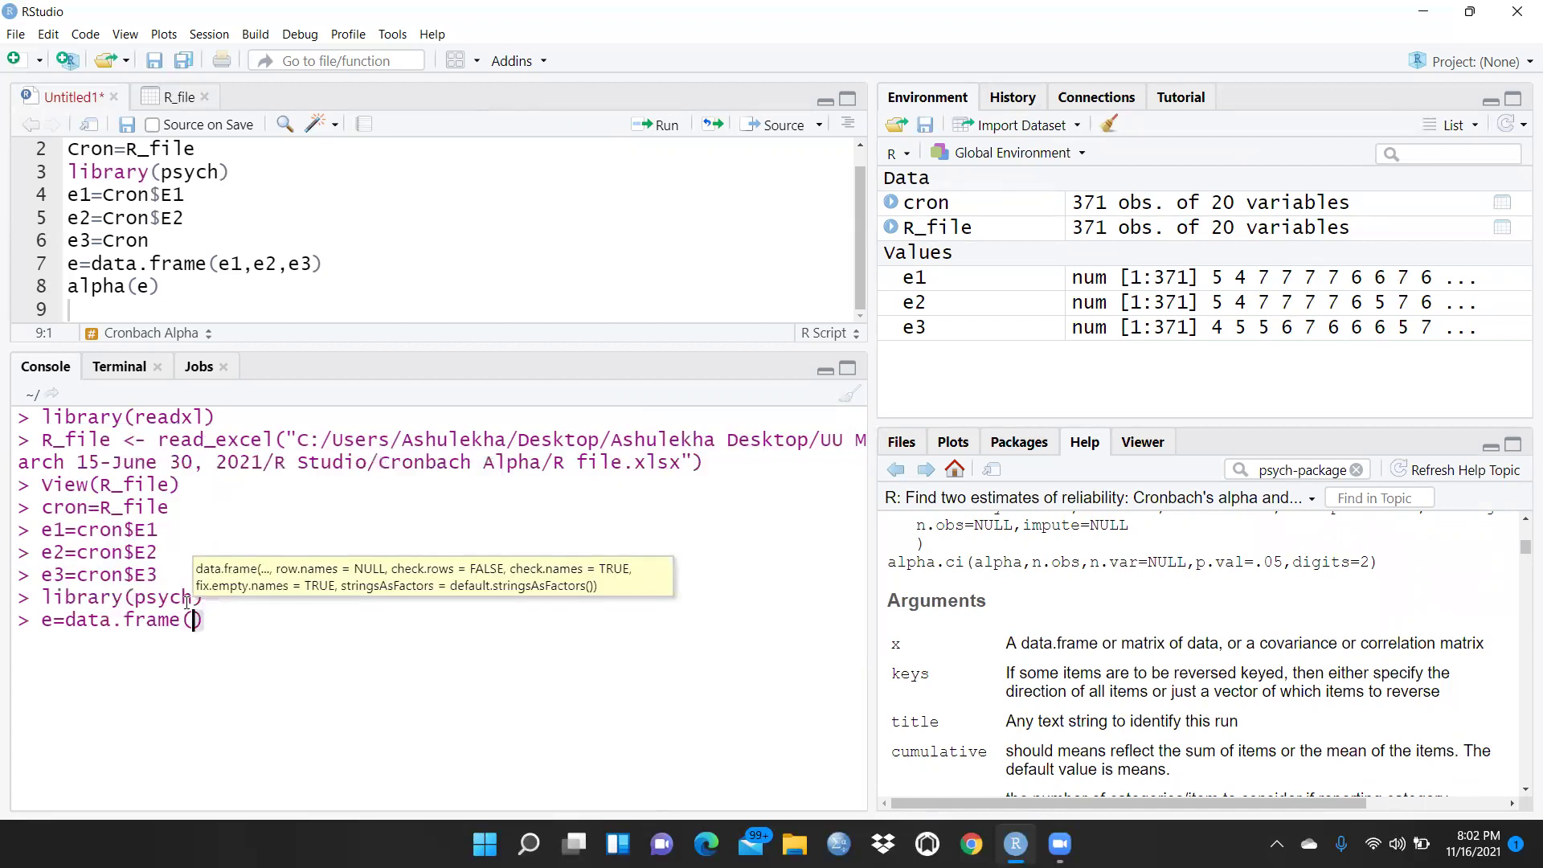
text(e1,e2,e3)
key(Return)
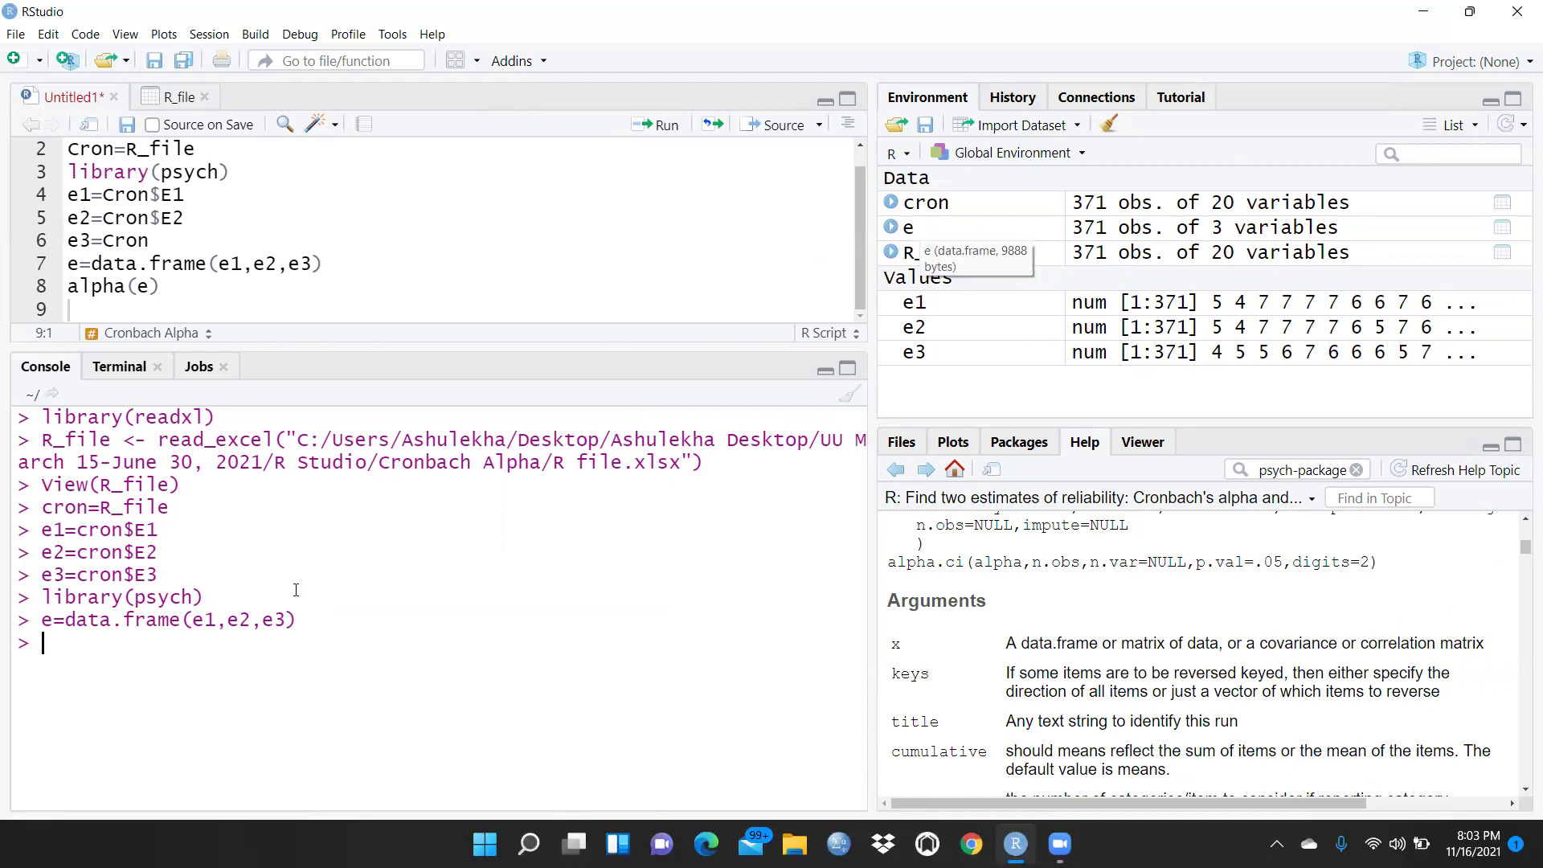
Step: Compute Cronbach's alpha for the three-item data frame by running alpha(e) in the console
text(a)
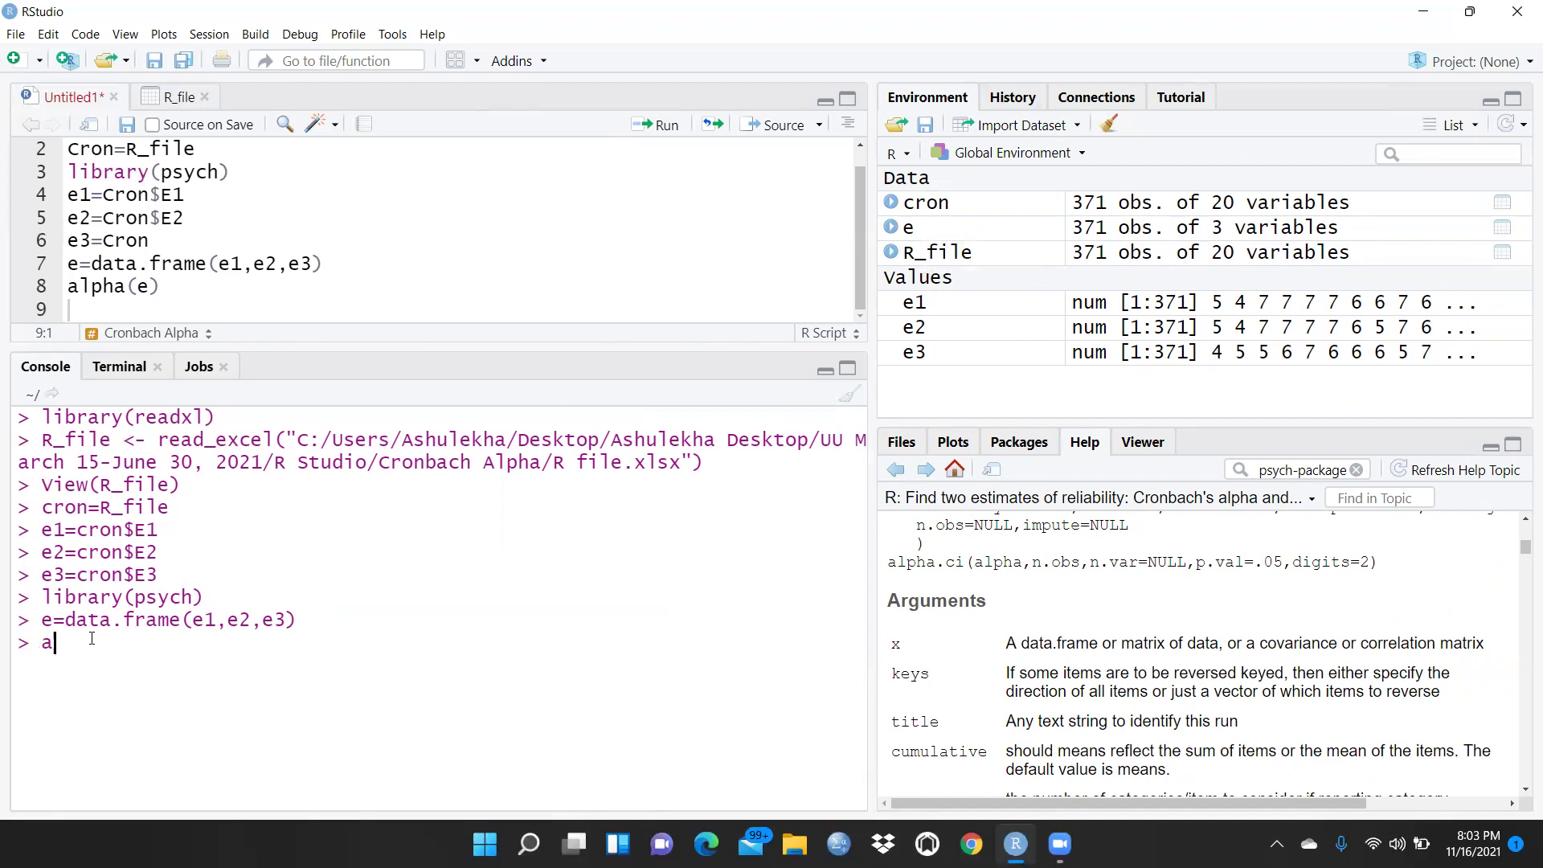
text(lpg)
key(BackSpace)
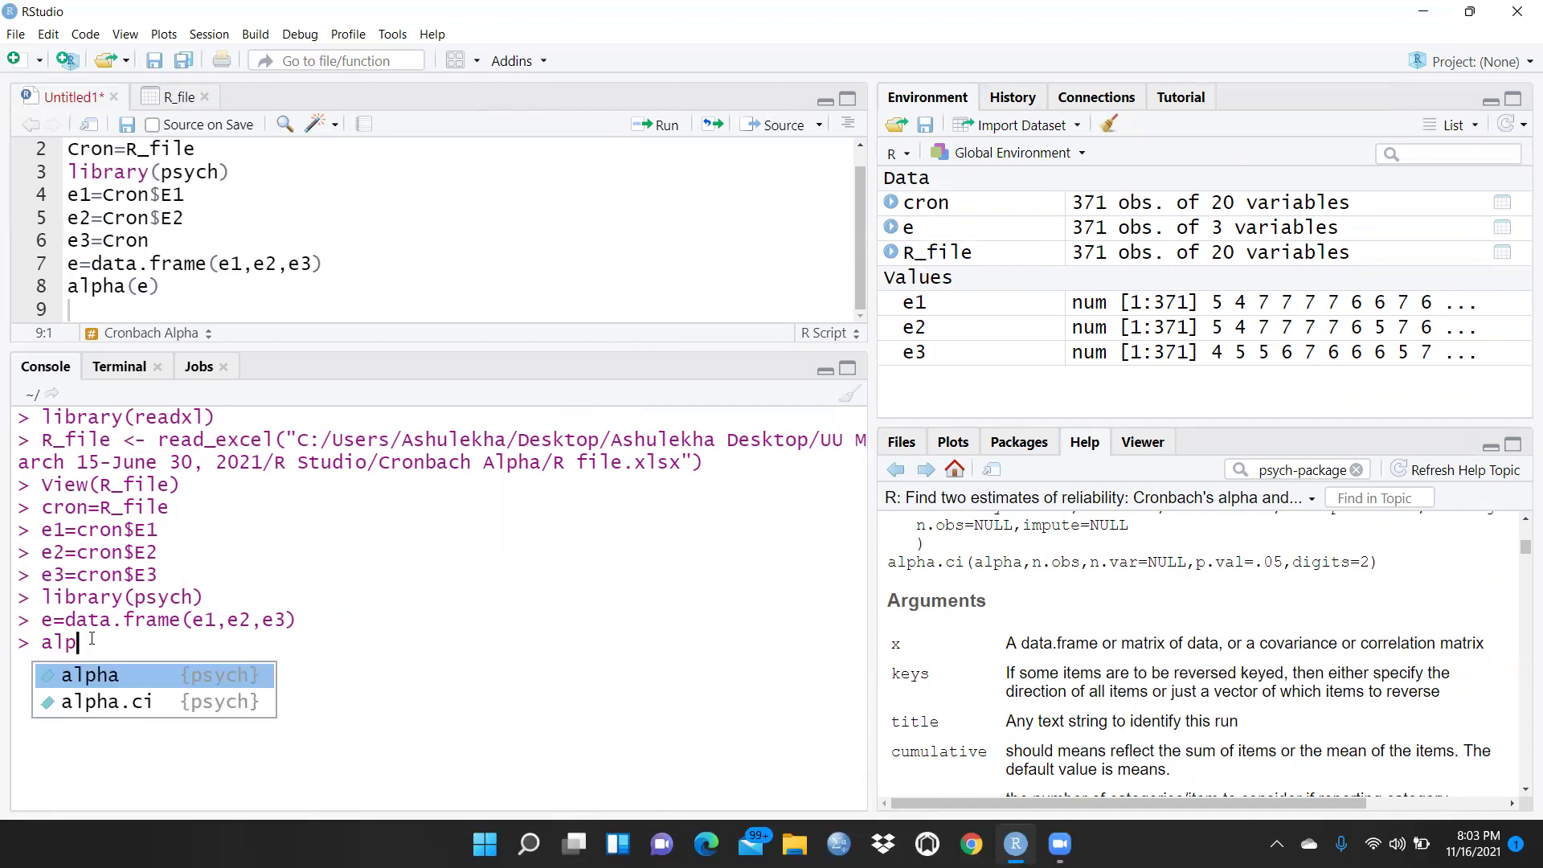
click(120, 671)
text(e)
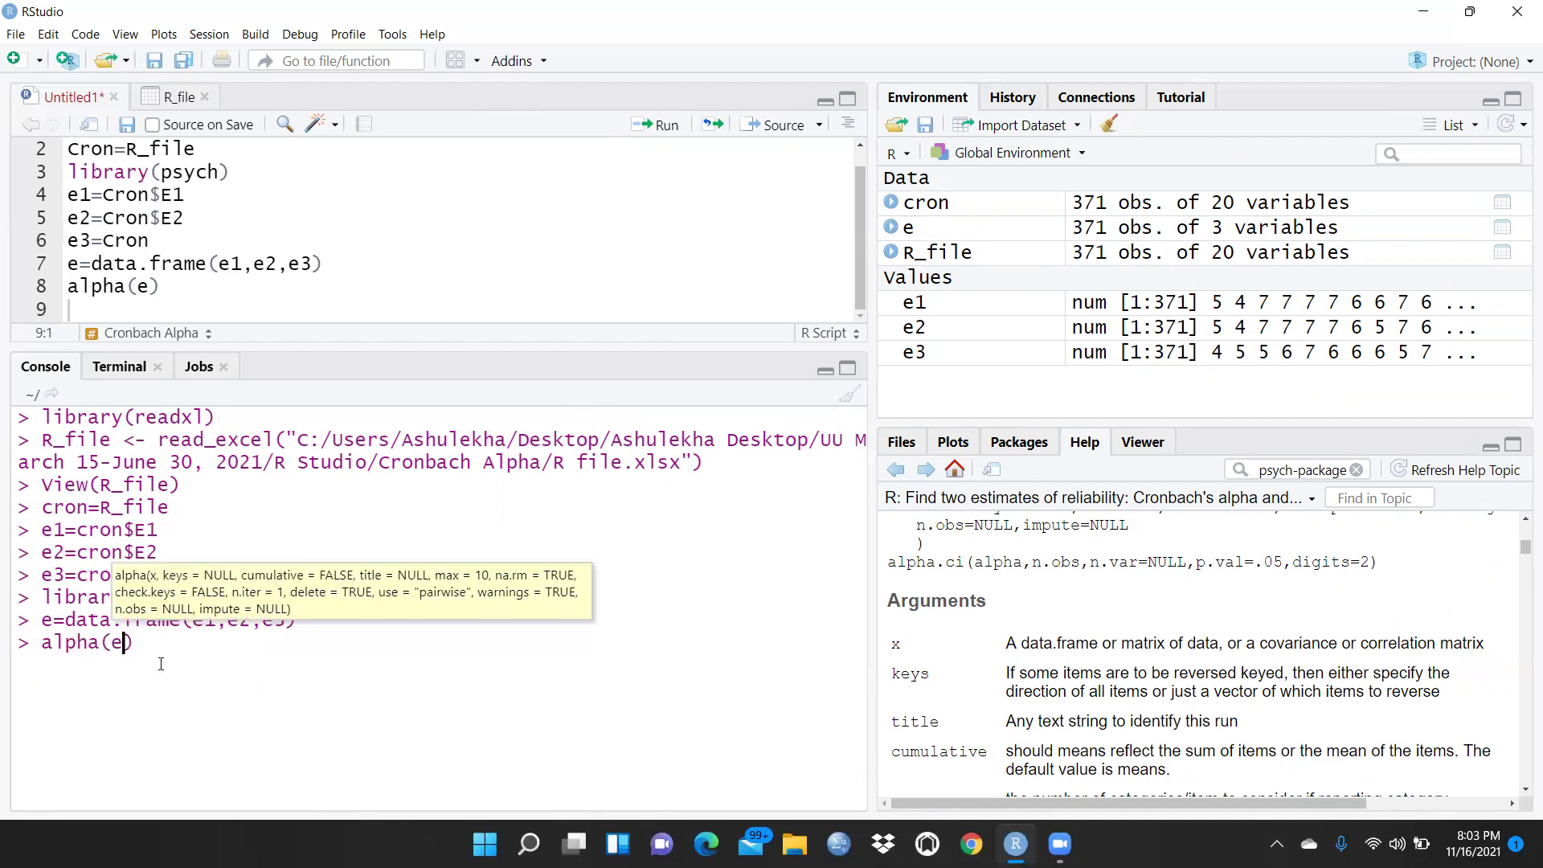
click(148, 647)
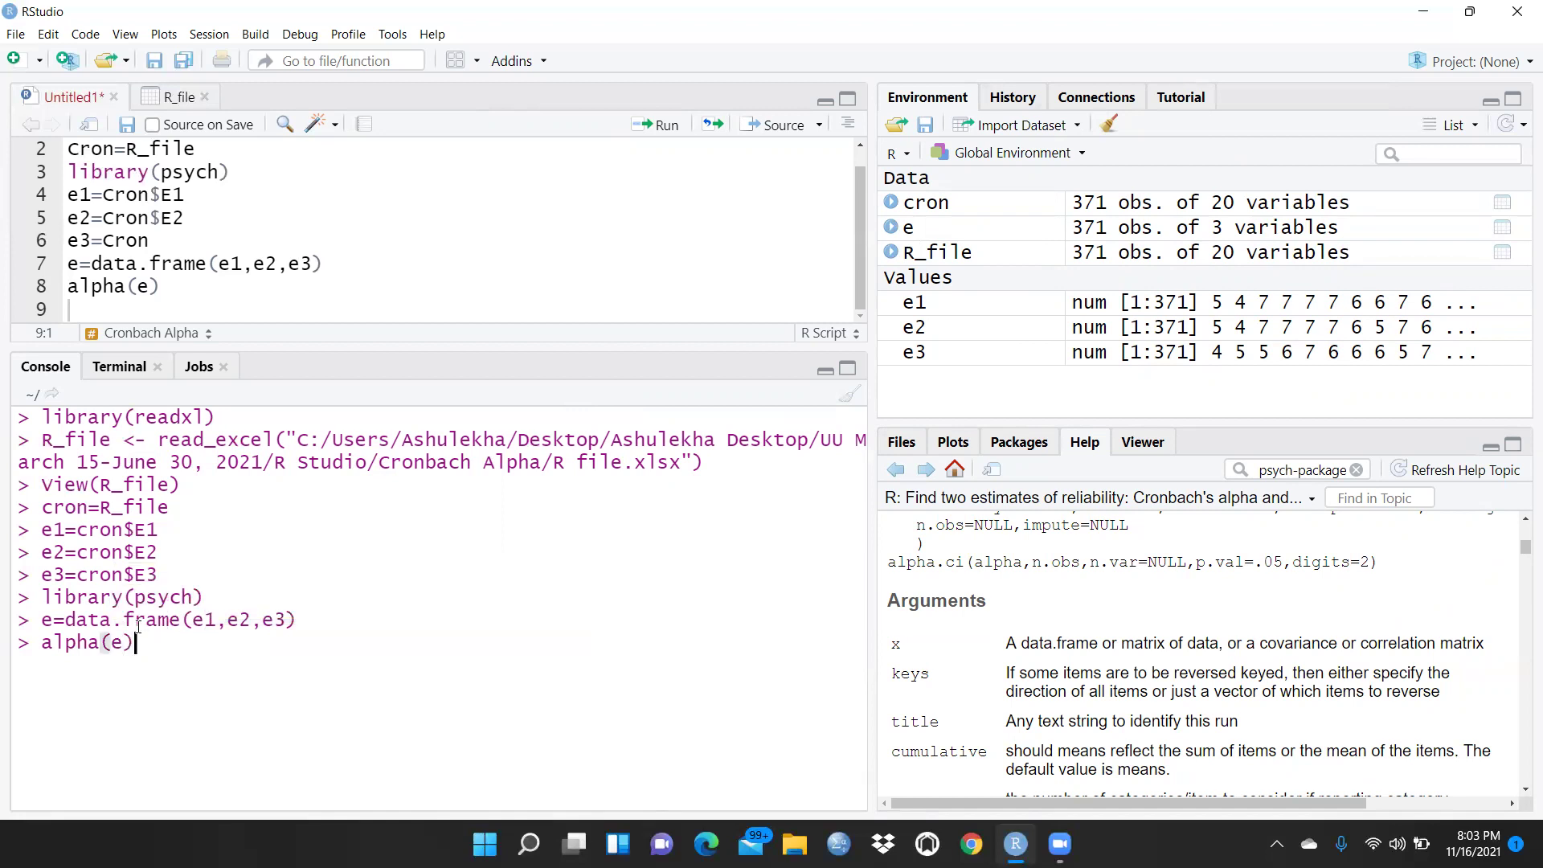
key(Return)
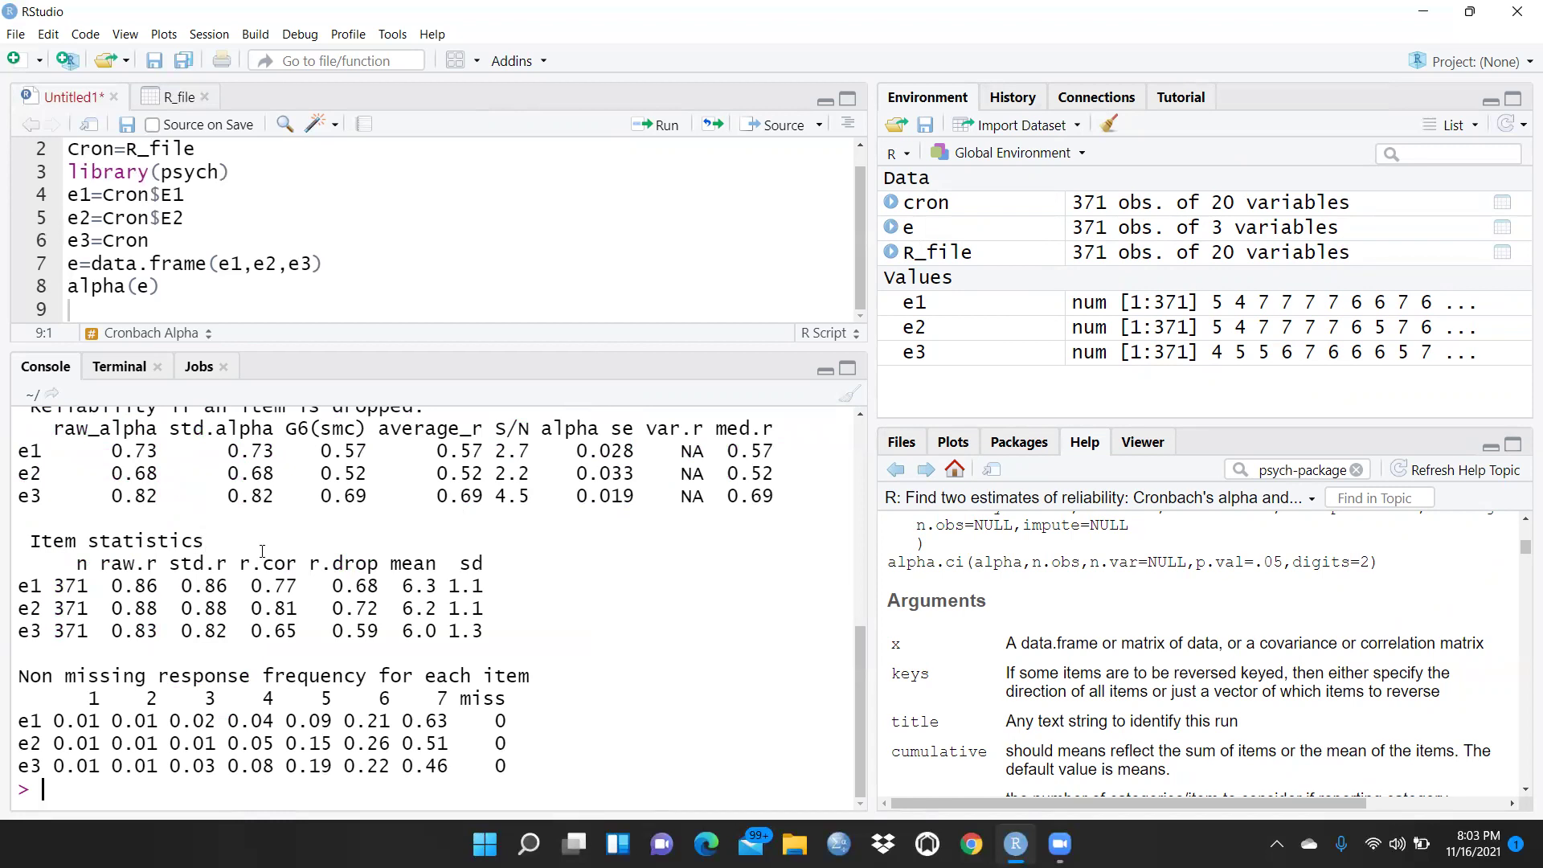
Step: Review the alpha(e) output, from the overall reliability through the item-dropped, item statistics and response frequency tables
scroll(259, 554, up, 2)
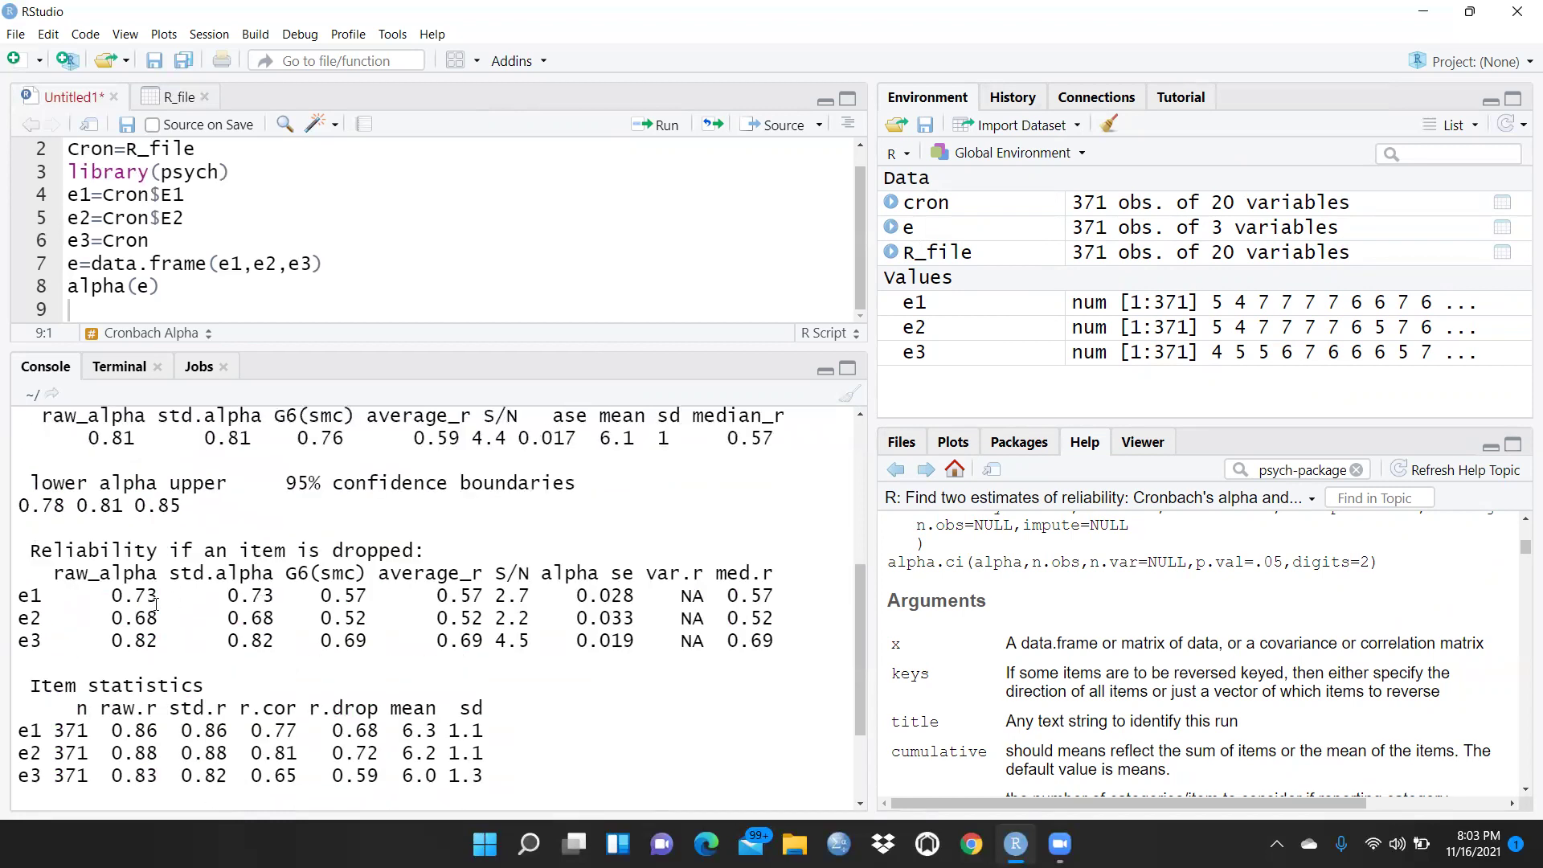
scroll(156, 604, up, 3)
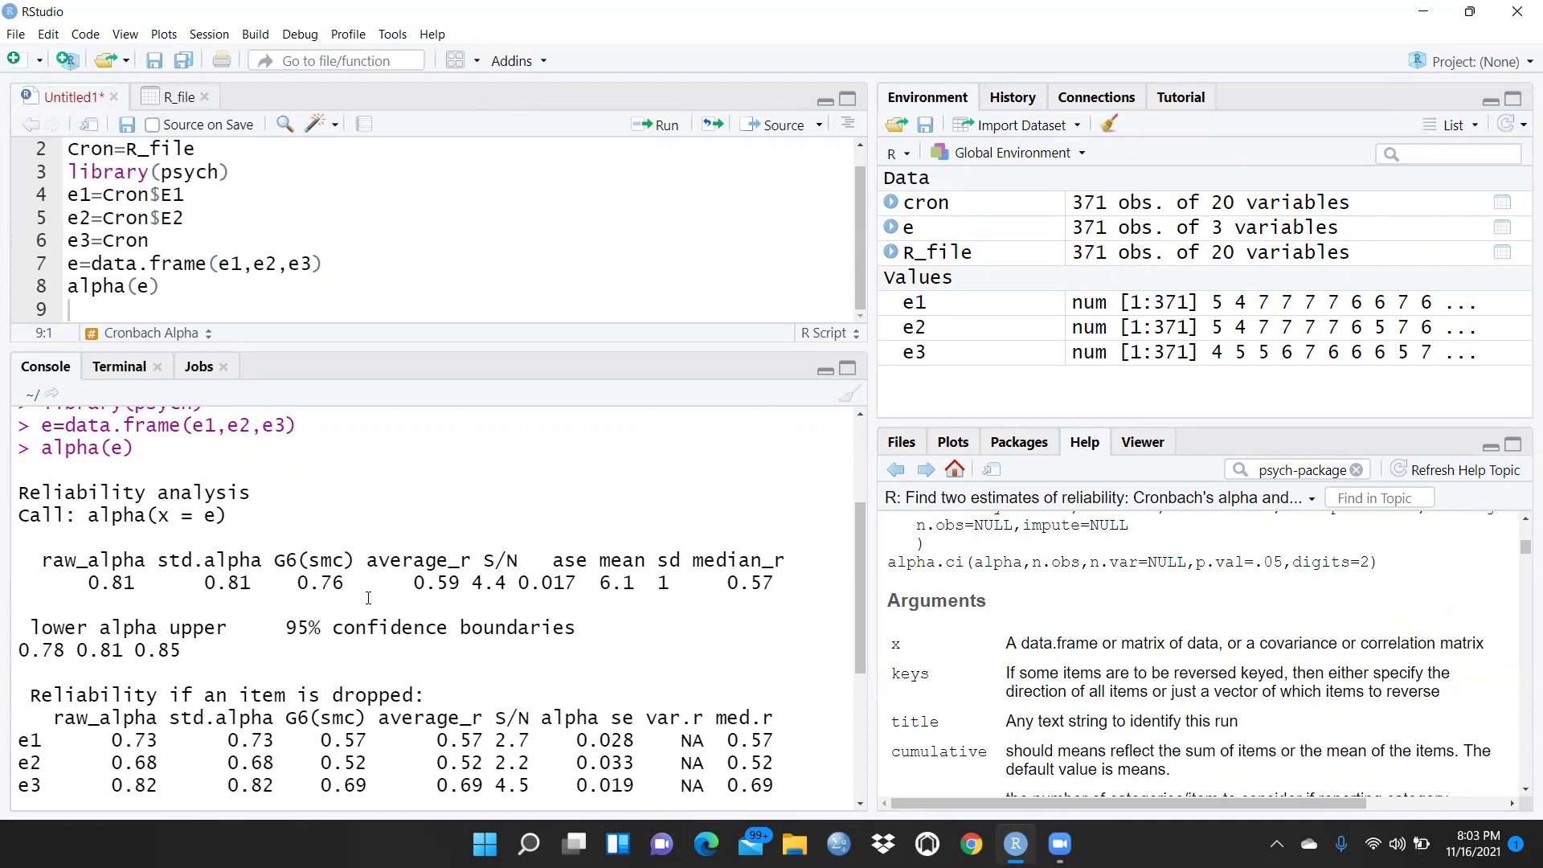
scroll(62, 585, down, 1)
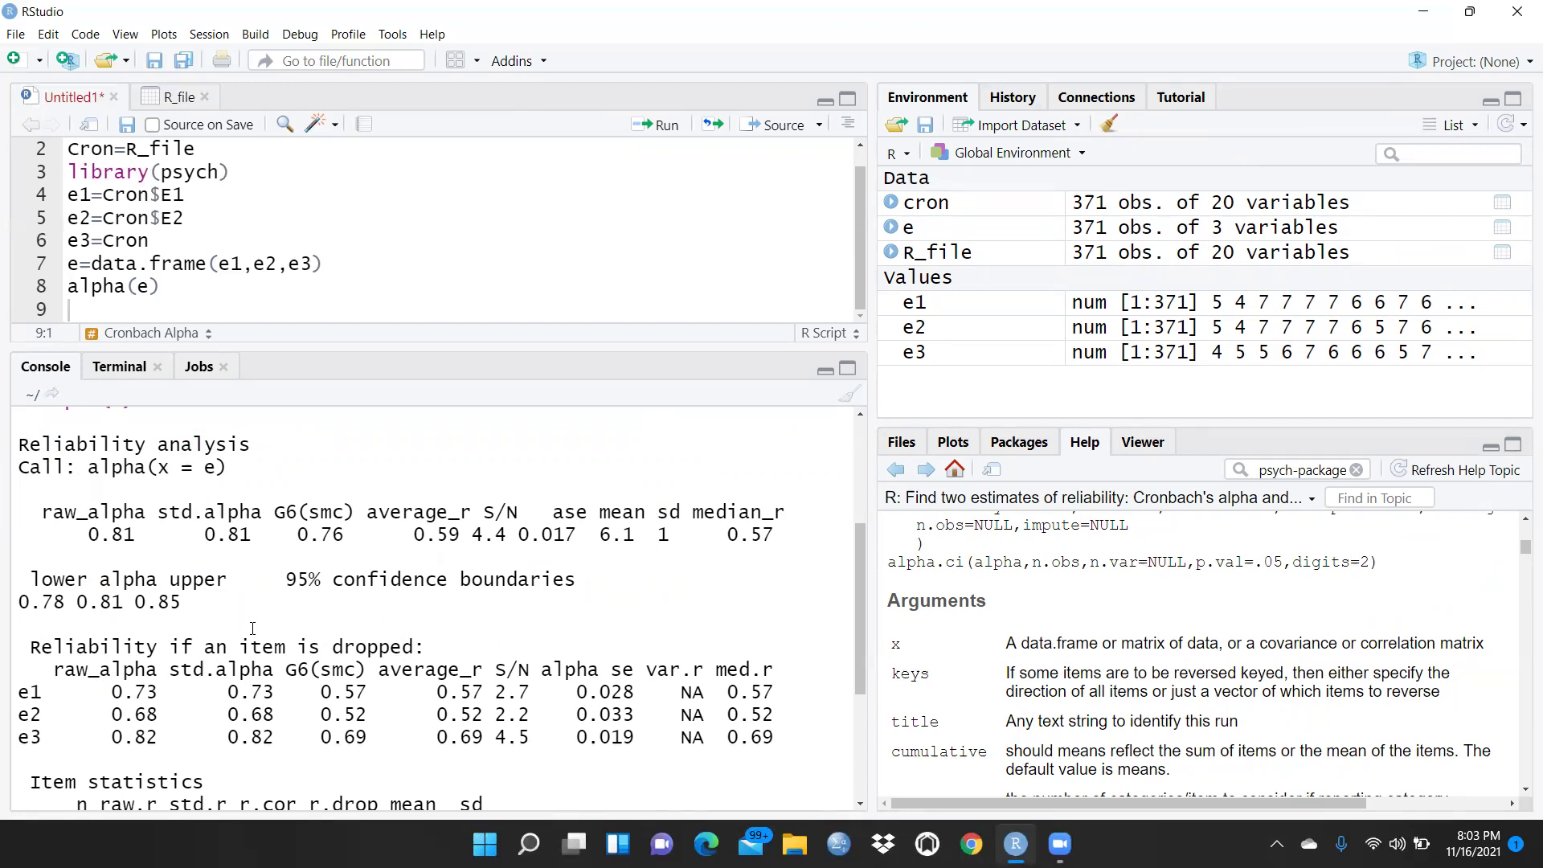
scroll(252, 628, down, 1)
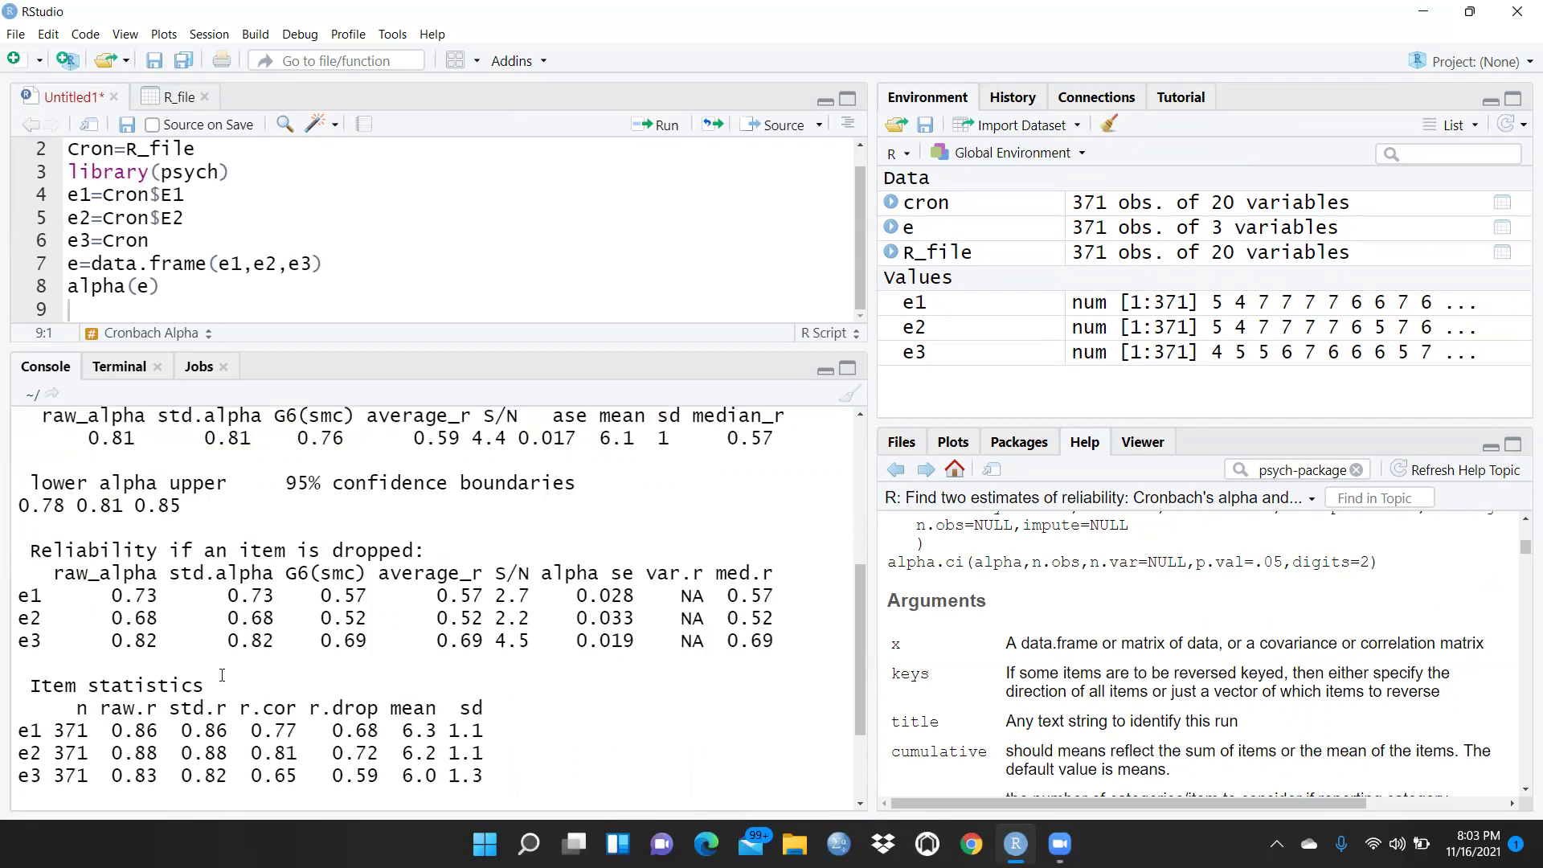
scroll(222, 674, down, 2)
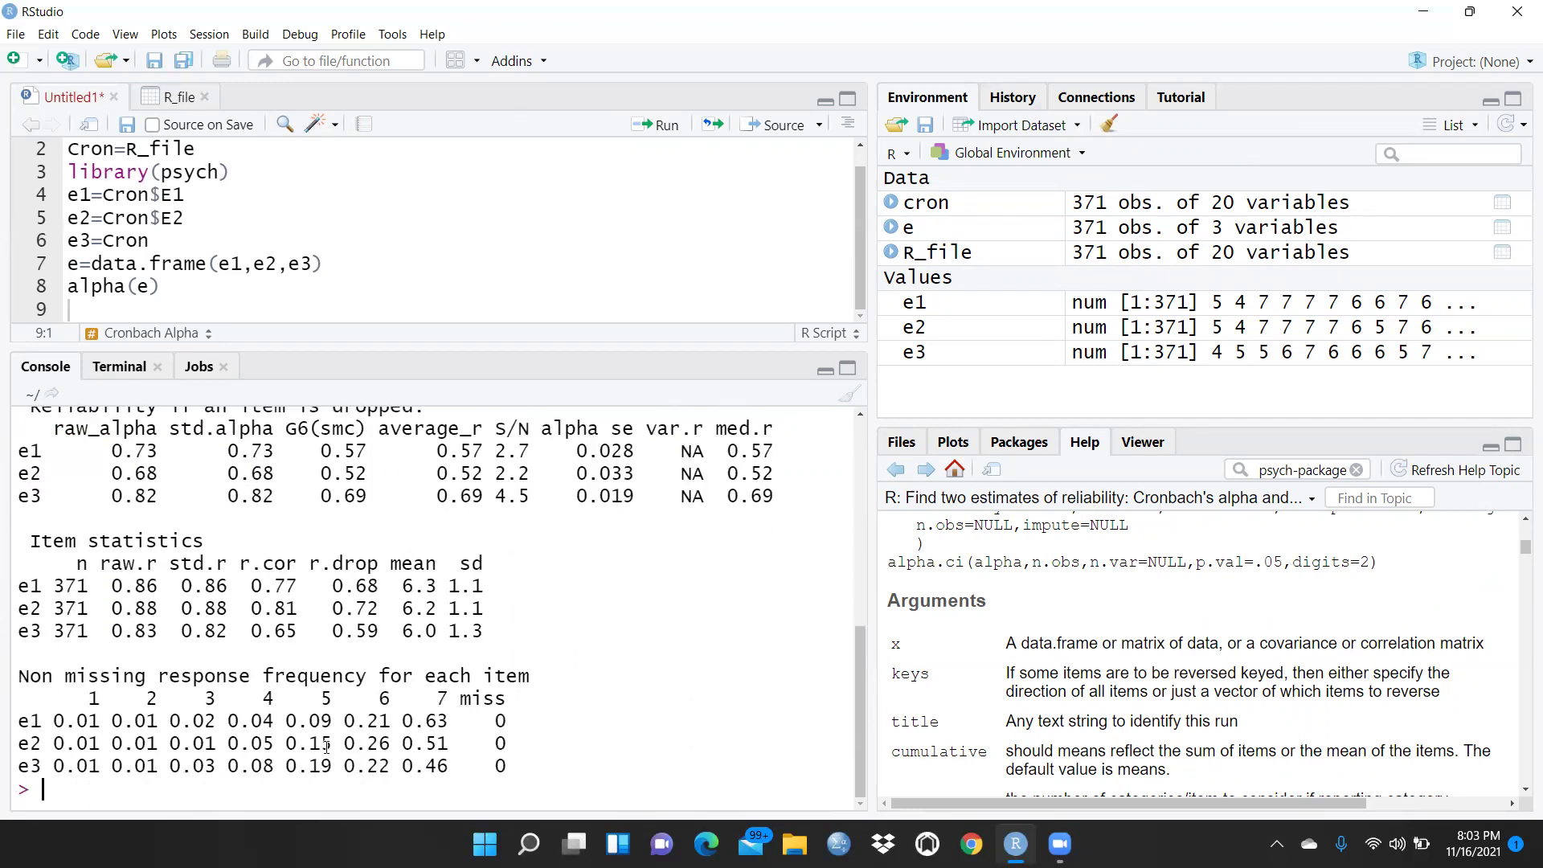
Step: Show the R_file dataset and look over its item columns
click(56, 311)
click(179, 806)
click(168, 98)
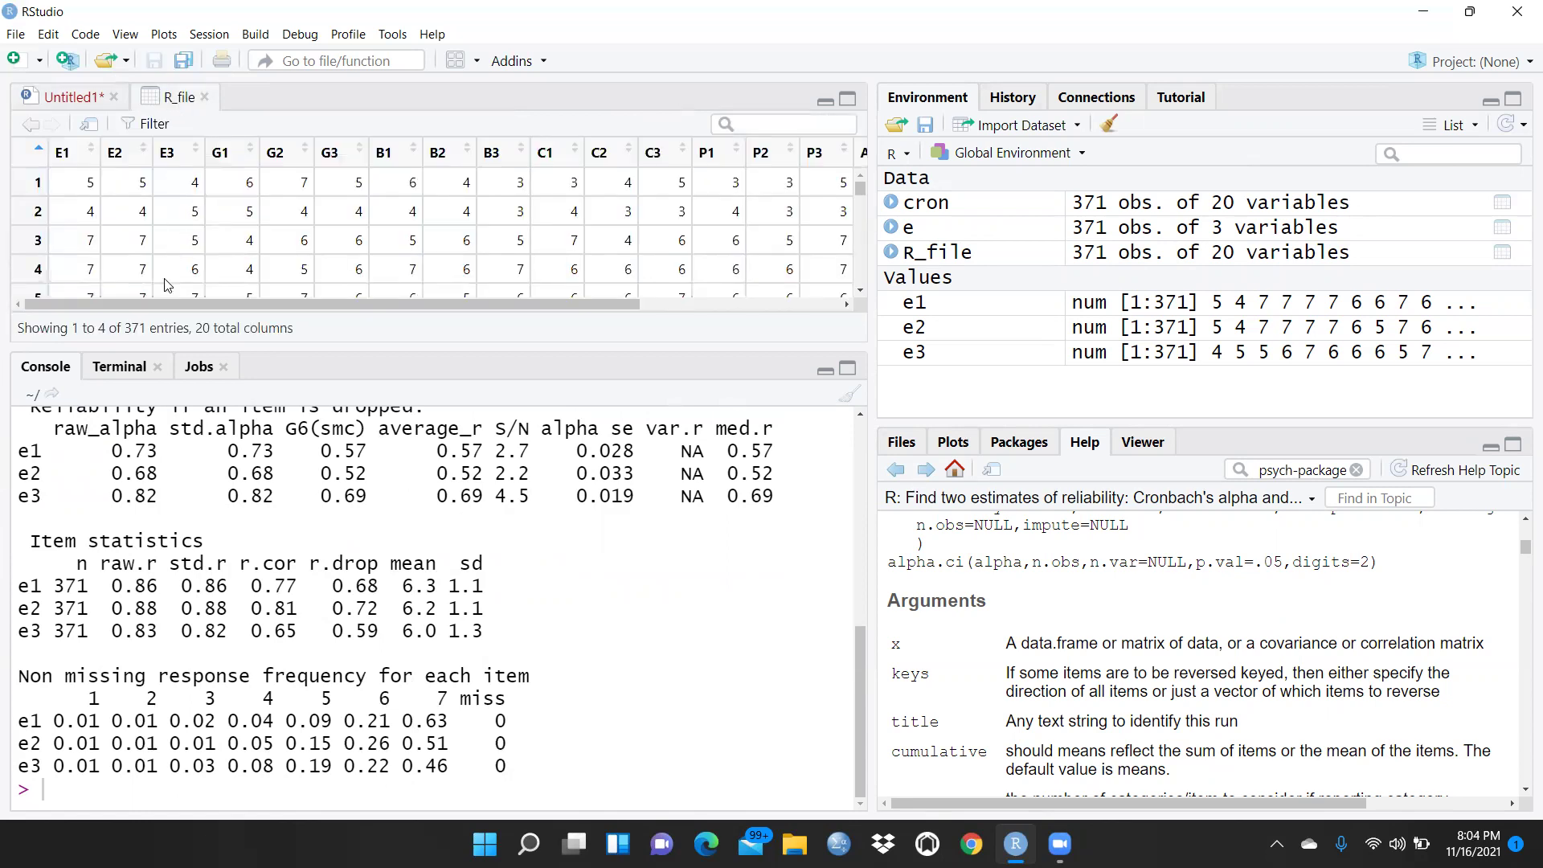
drag(158, 310, 108, 297)
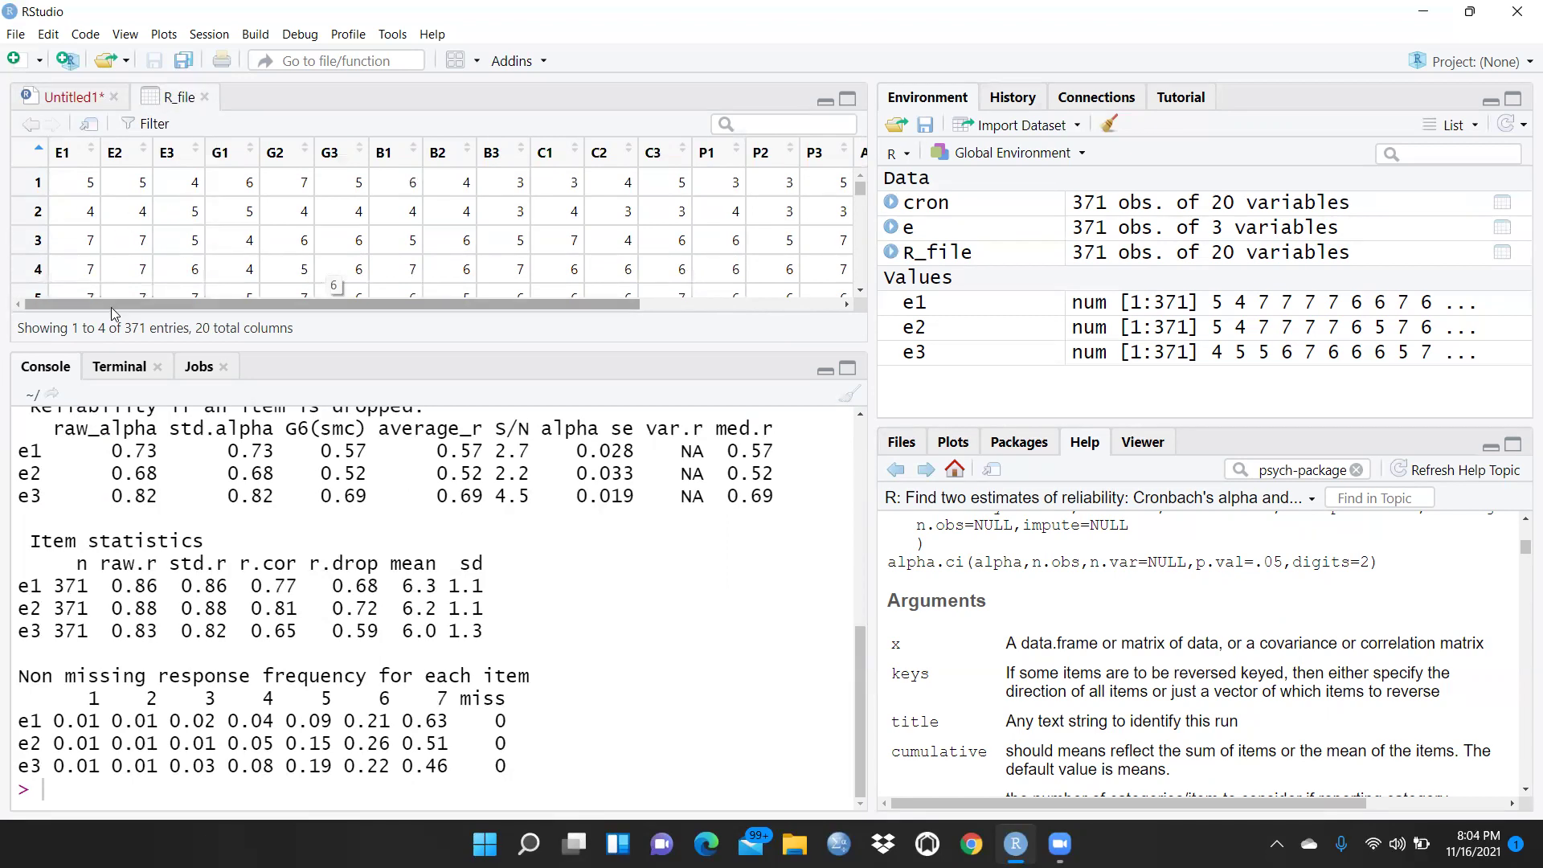
mouse_move(113, 313)
mouse_down()
mouse_move(399, 329)
mouse_move(93, 325)
mouse_up()
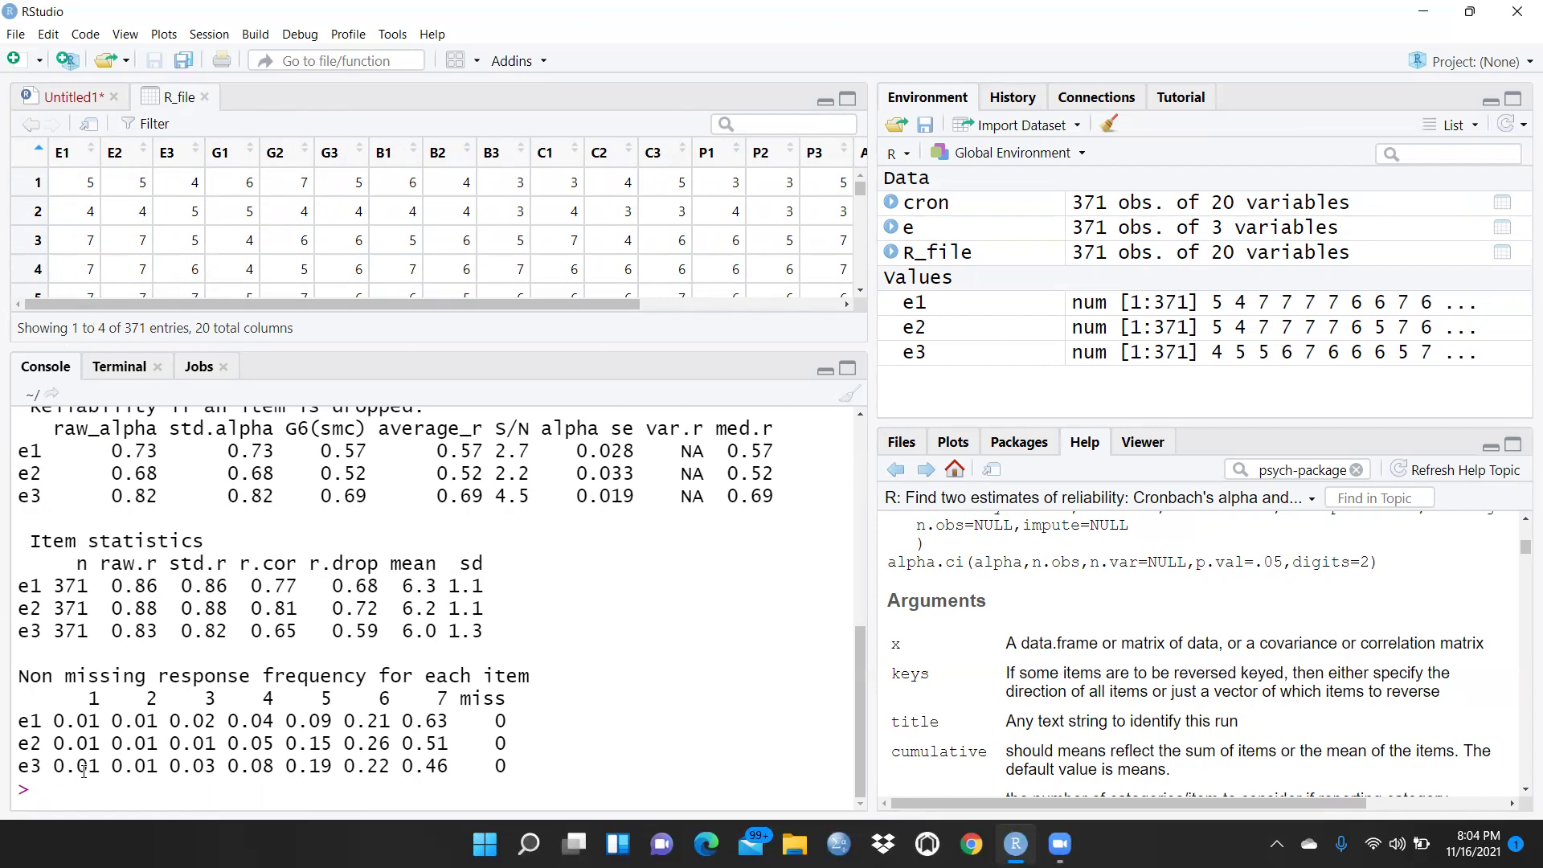
Step: Compute Cronbach's alpha for the whole dataset by running alpha(cron) in the console
text(aplha)
key(BackSpace)
key(BackSpace)
key(BackSpace)
key(BackSpace)
text(lph)
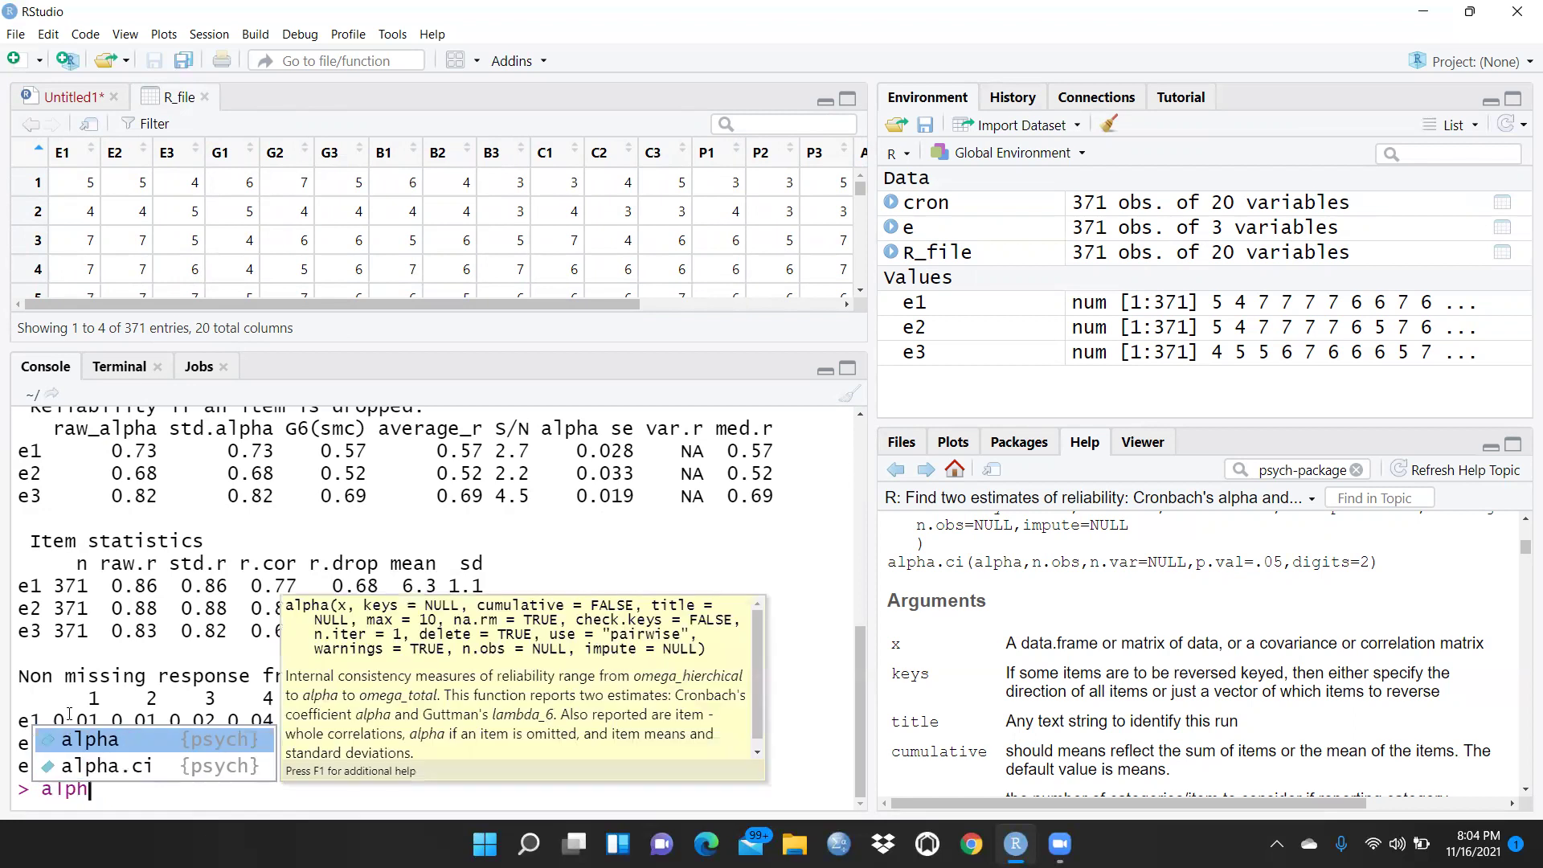
key(Tab)
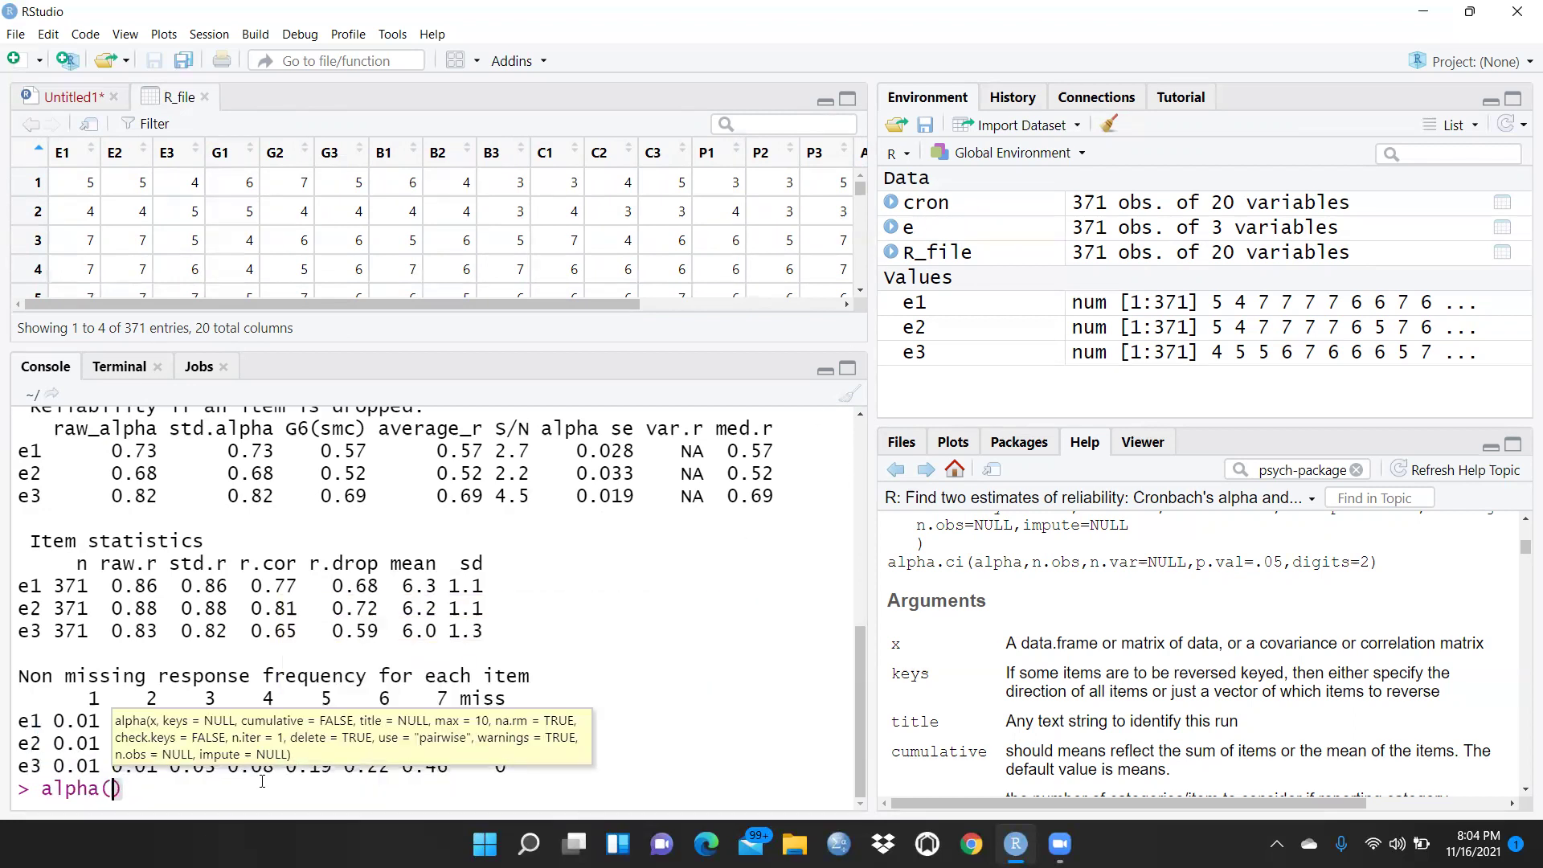
text(c)
text(ron)
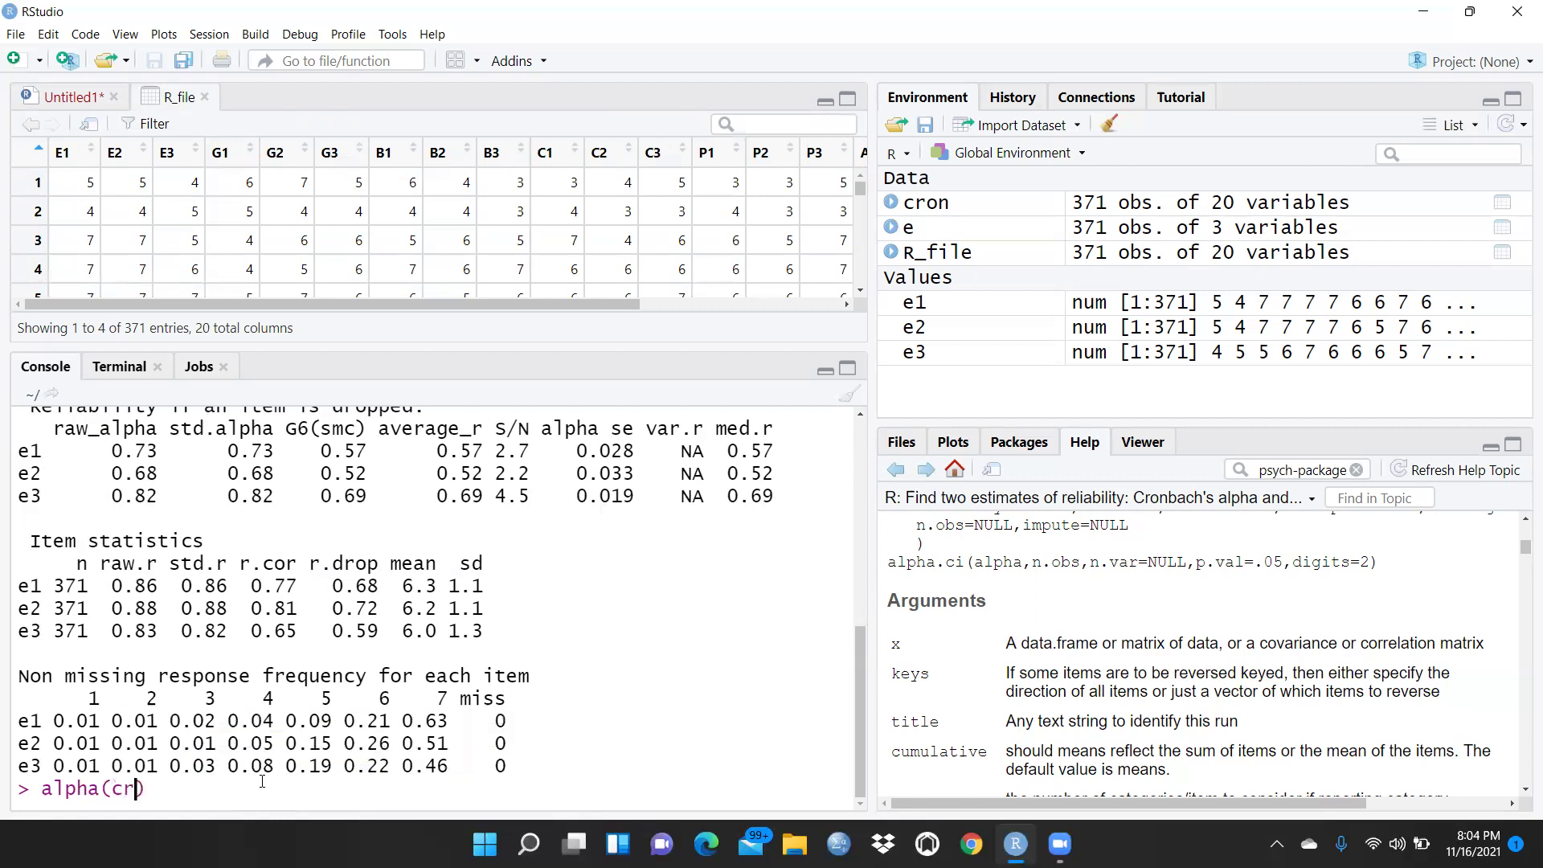
text())
key(Return)
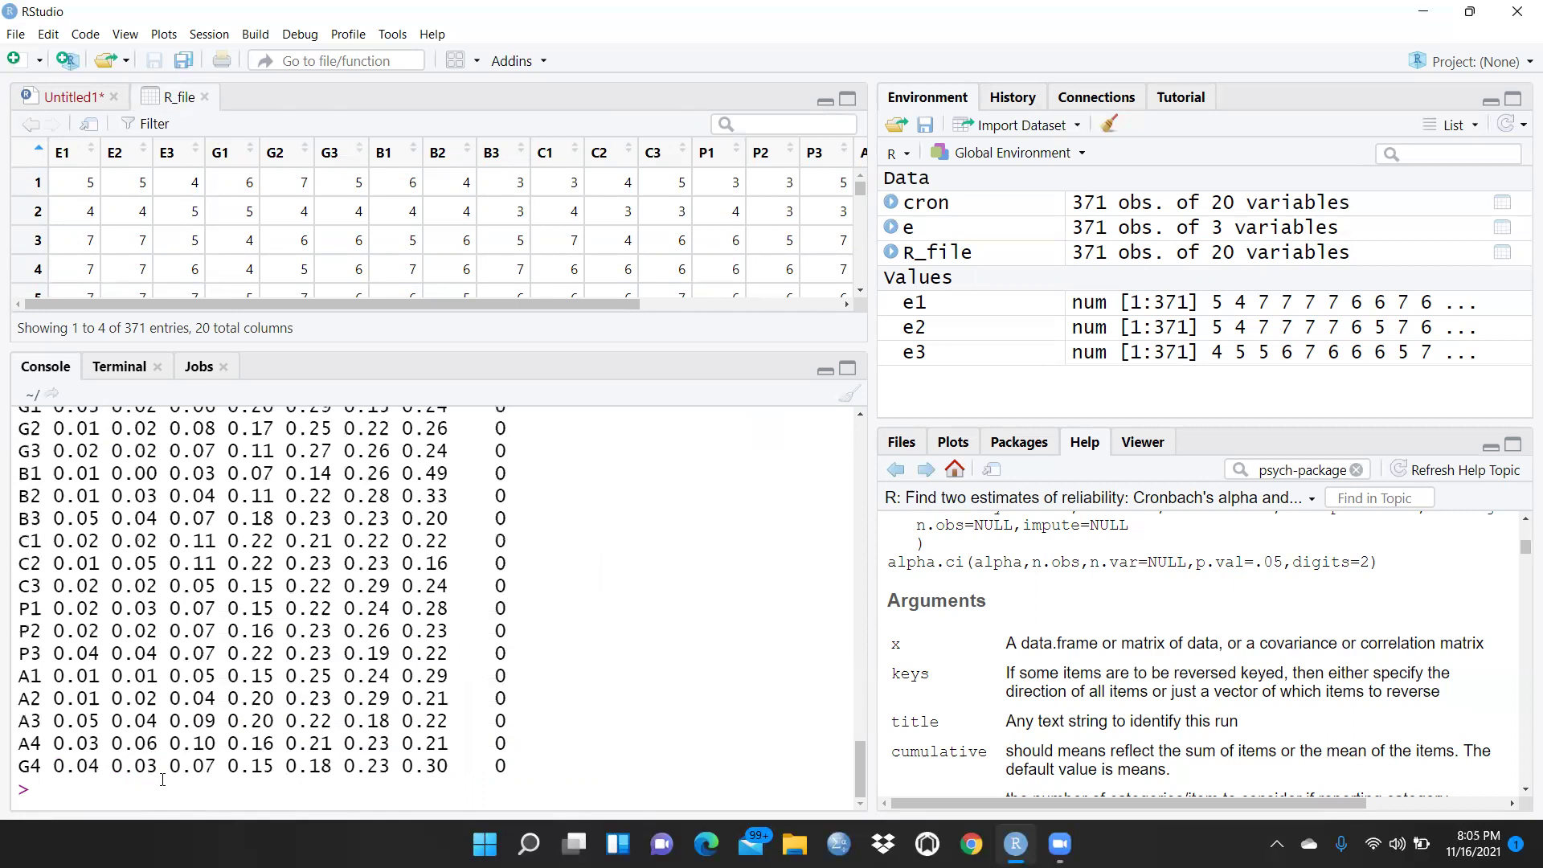
Step: Review the alpha(cron) output back up to the overall raw alpha and confidence boundaries
scroll(209, 747, up, 5)
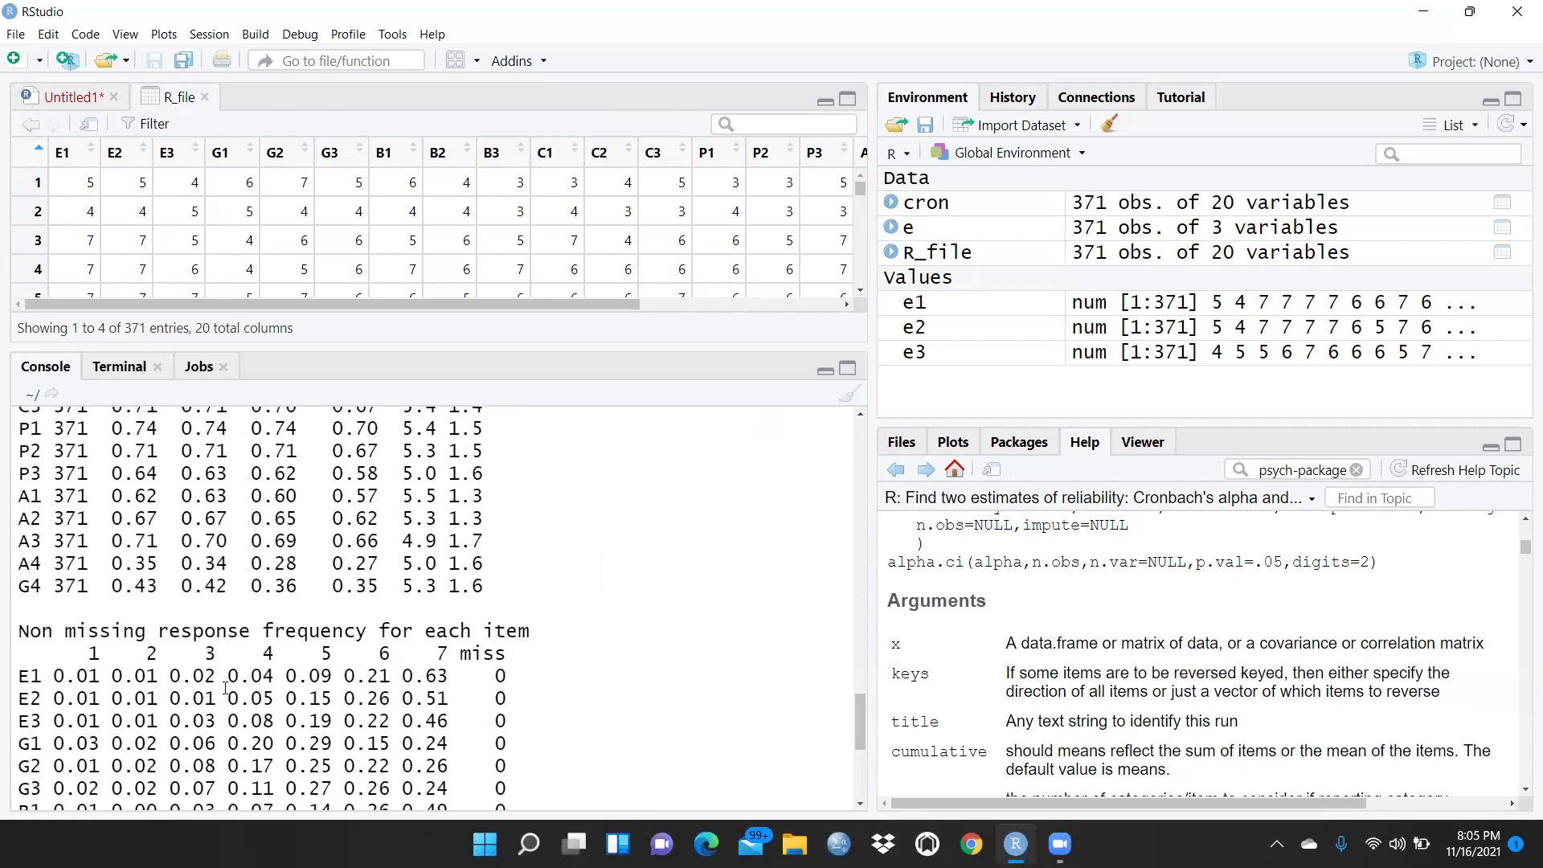
scroll(233, 708, up, 10)
scroll(226, 689, up, 3)
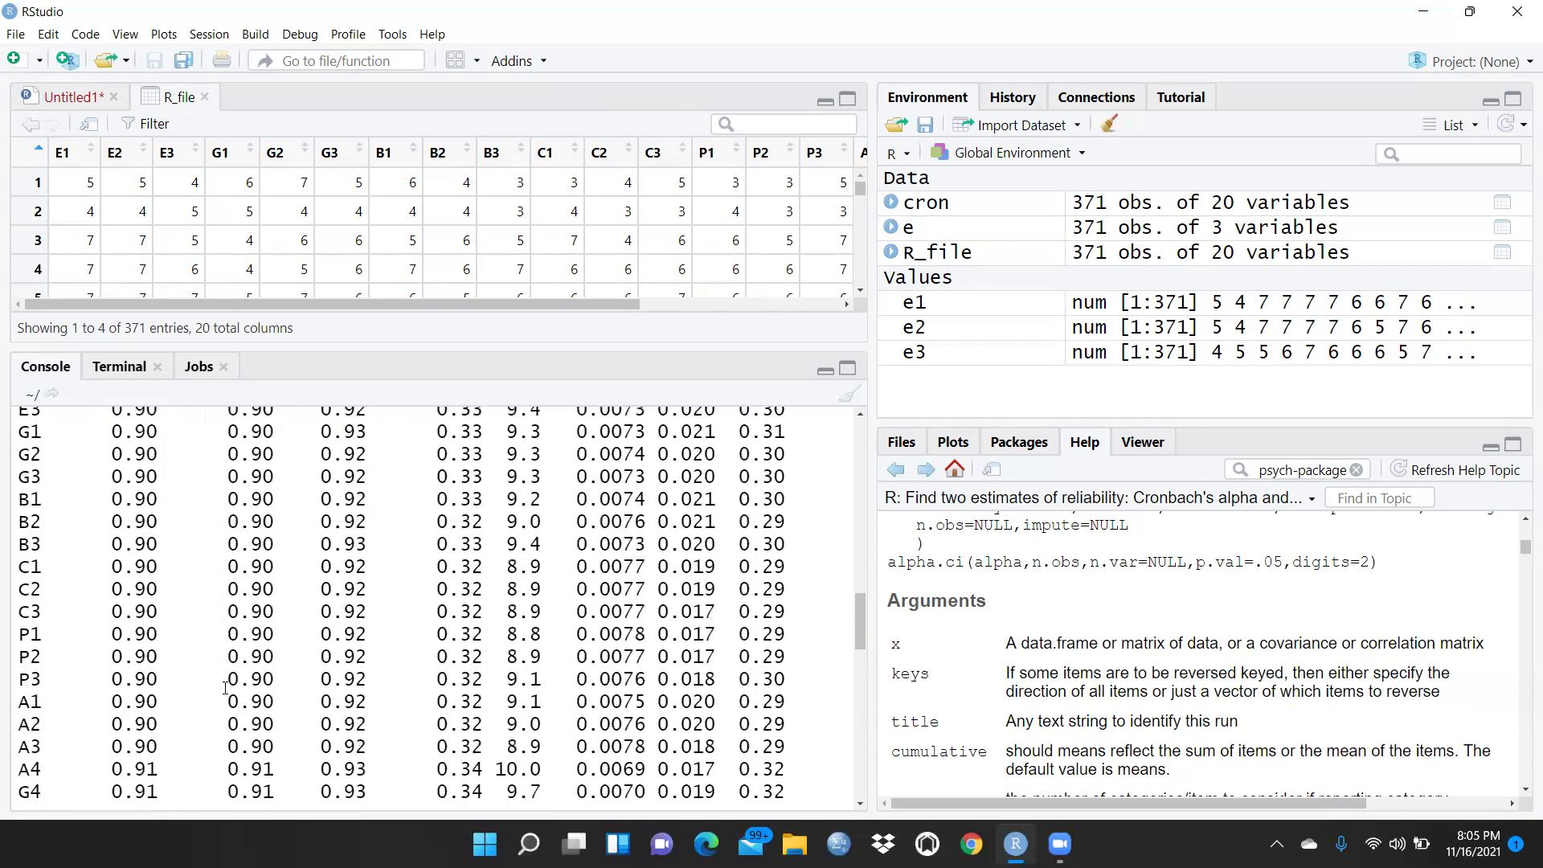
scroll(225, 689, up, 2)
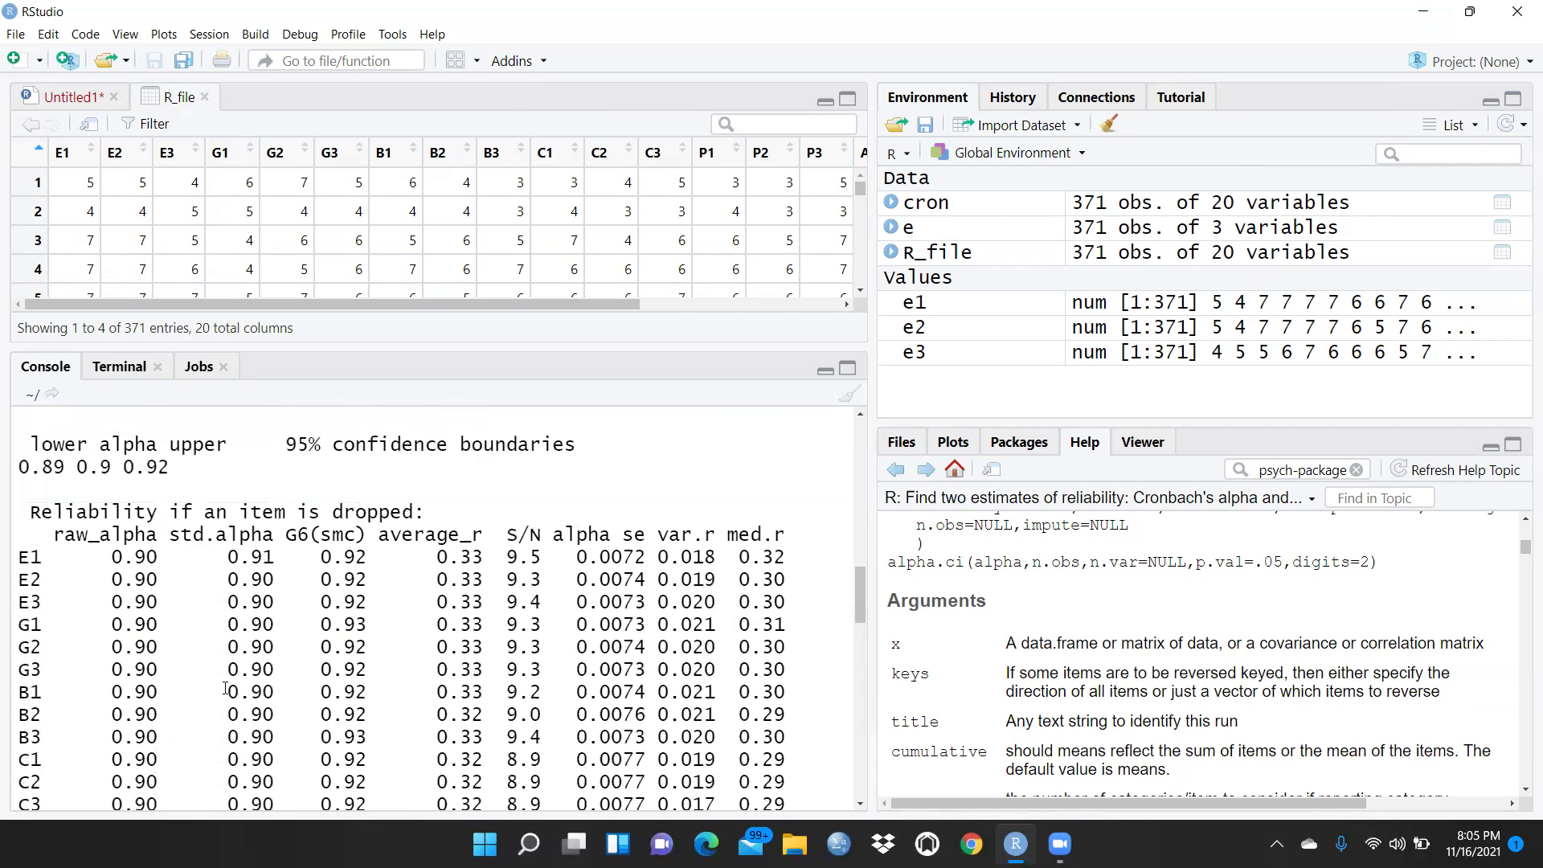
scroll(121, 602, up, 2)
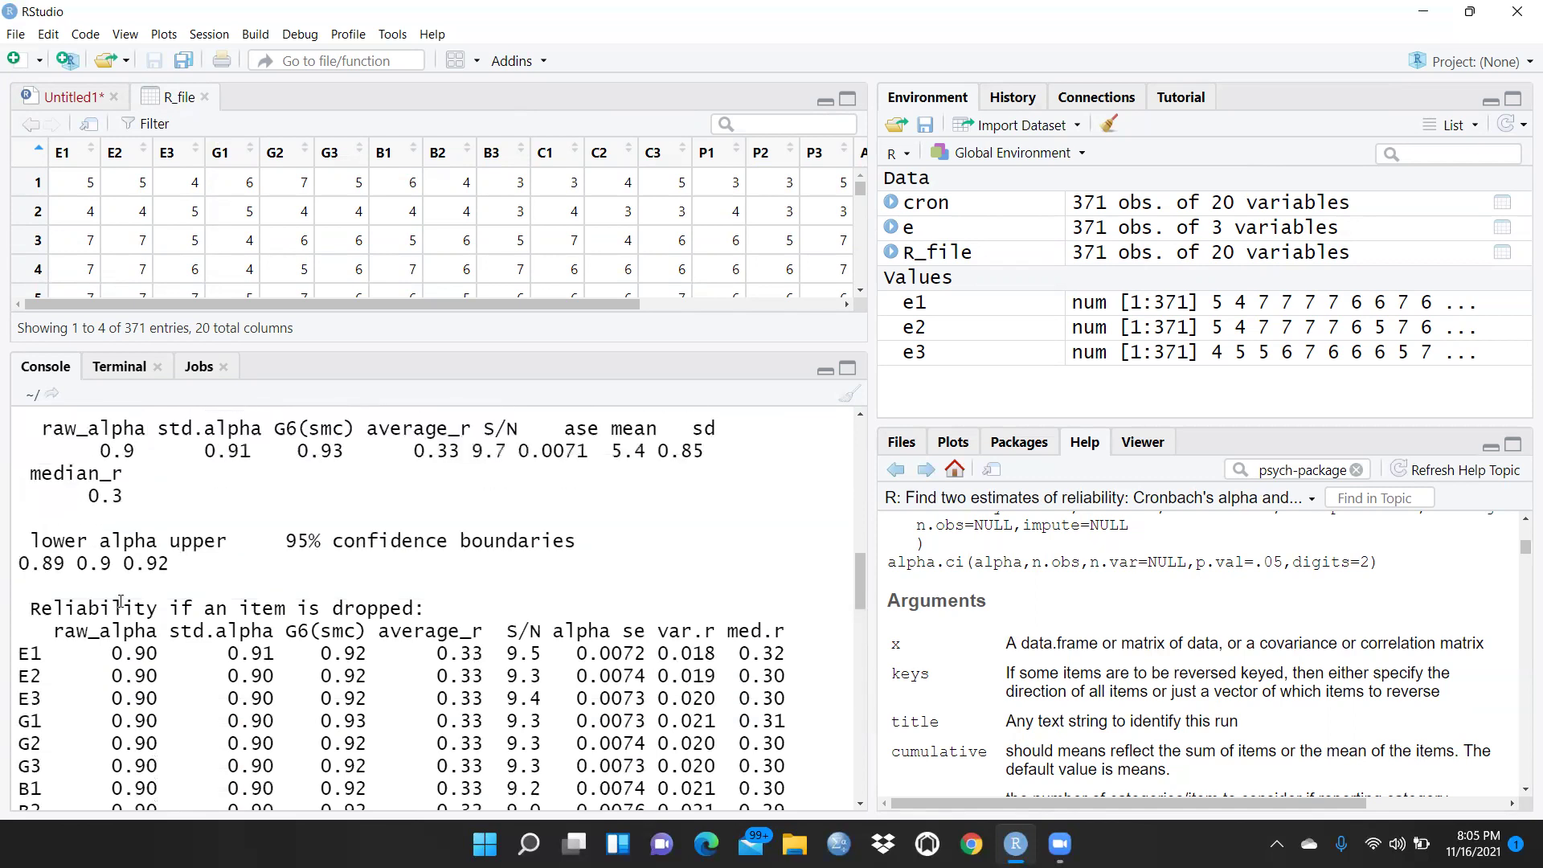